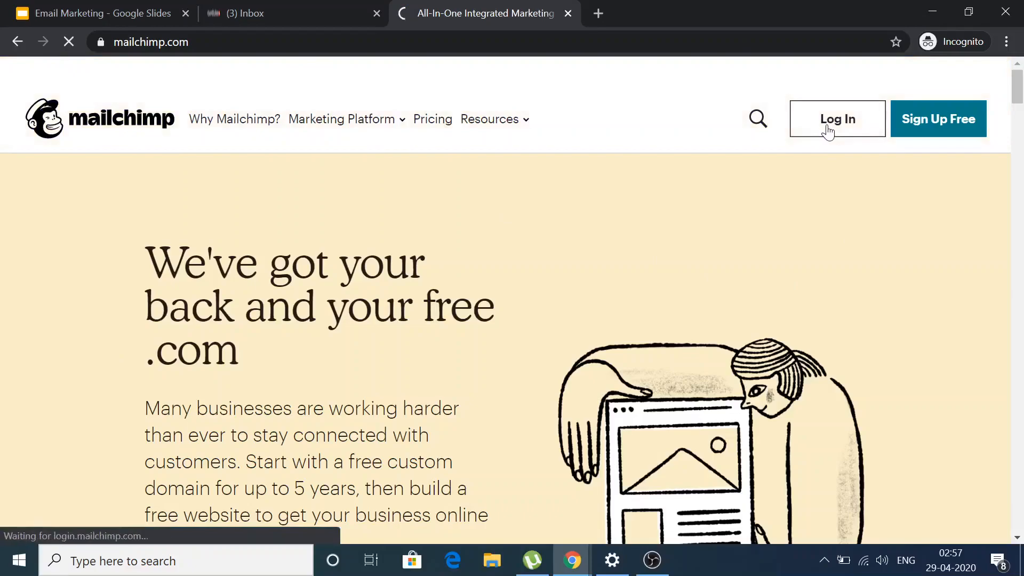
# Enter the account username and password, pass the reCAPTCHA and submit the login.
pyautogui.write('nikitawebs')
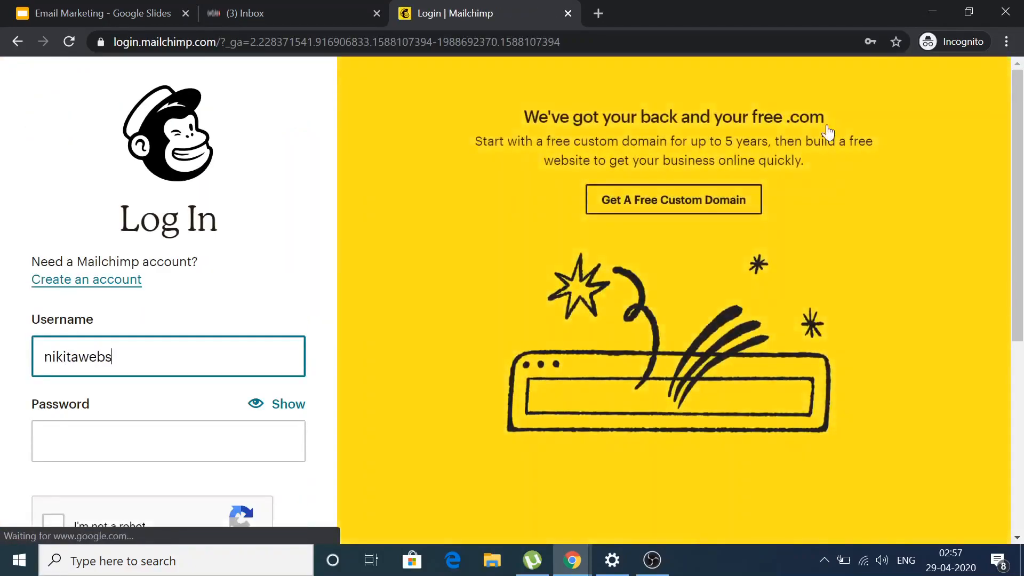
pyautogui.write('itemaker')
pyautogui.press('Tab')
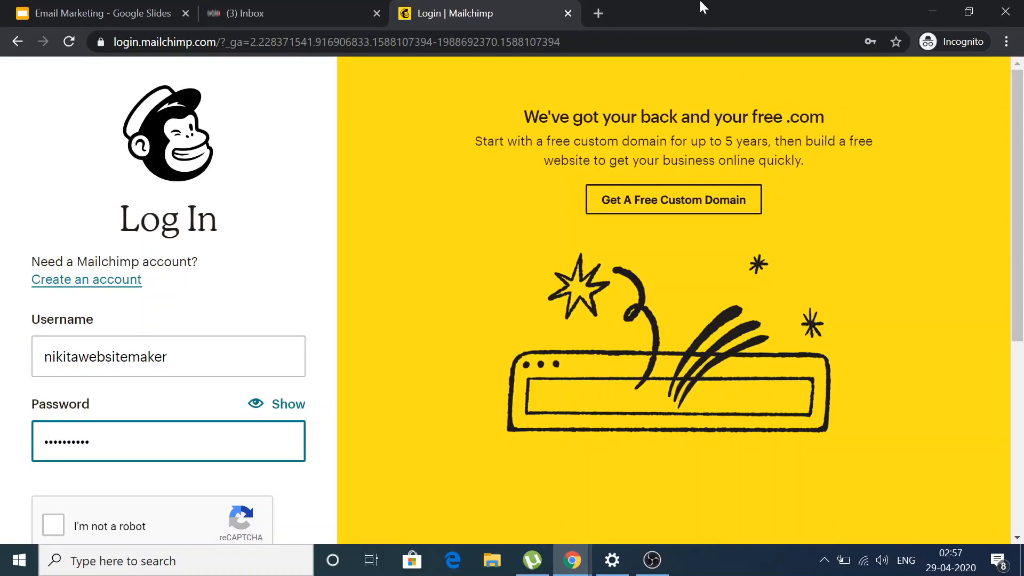
pyautogui.scroll(-3, 221, 339)
pyautogui.click(55, 389)
pyautogui.click(207, 459)
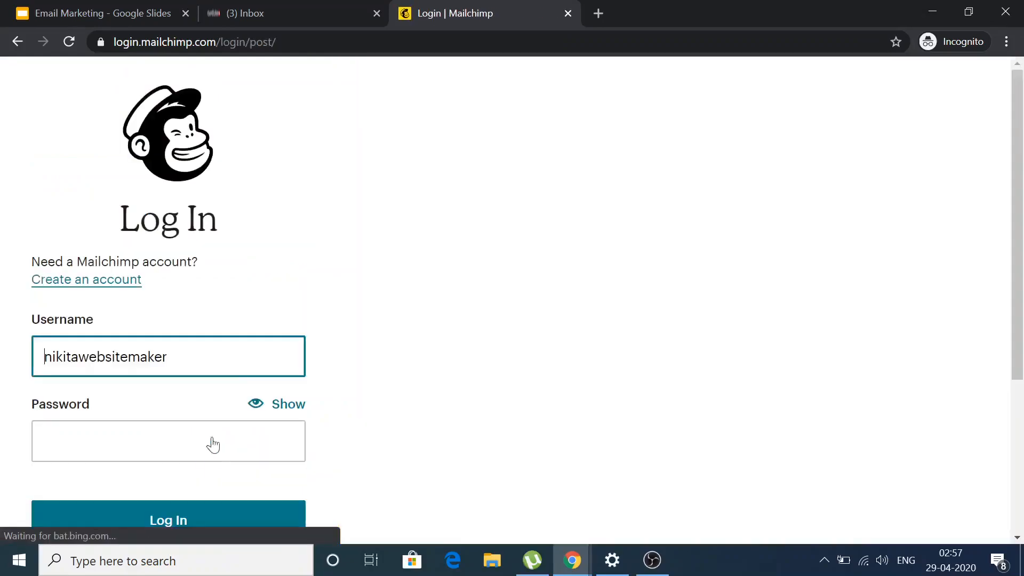
# Re-enter the account password, redo the reCAPTCHA check and sign in.
pyautogui.scroll(-3, 108, 350)
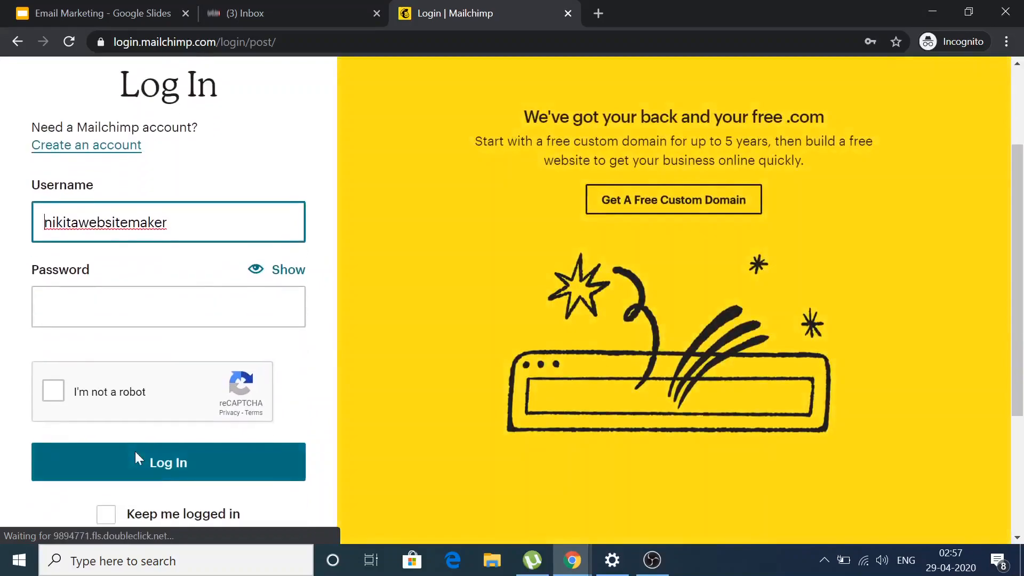
pyautogui.click(107, 309)
pyautogui.write('n')
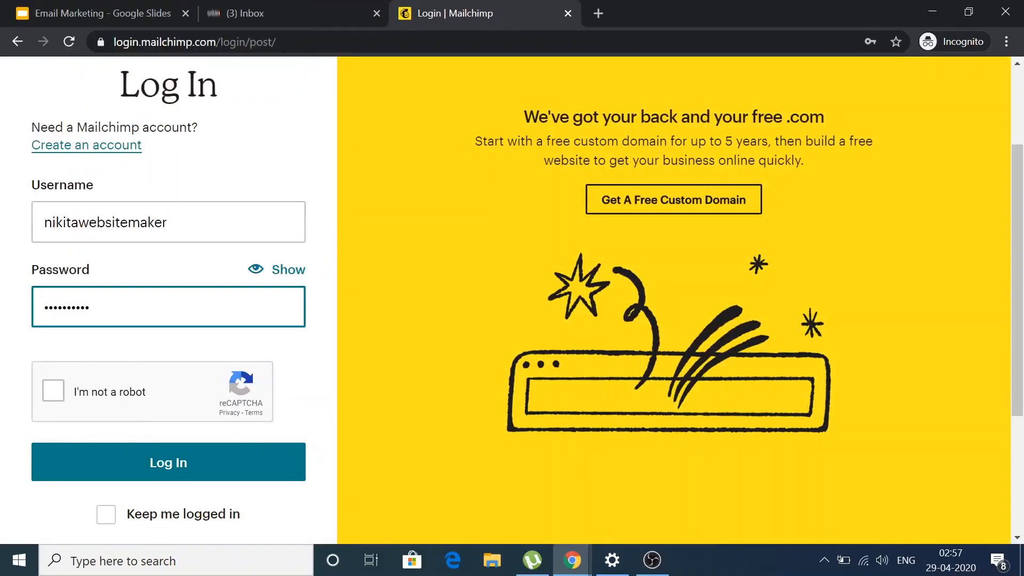
pyautogui.click(56, 392)
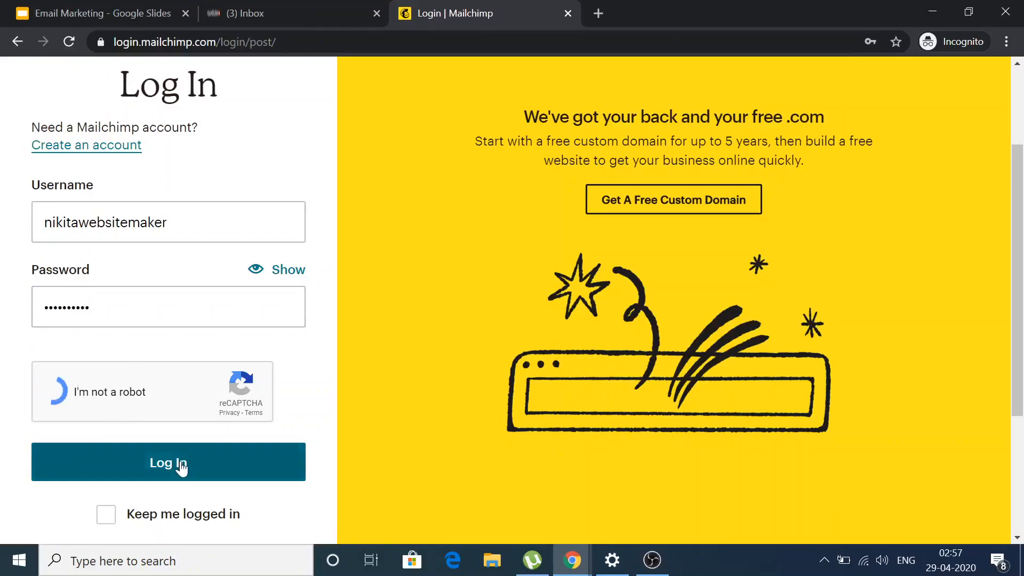
pyautogui.click(181, 468)
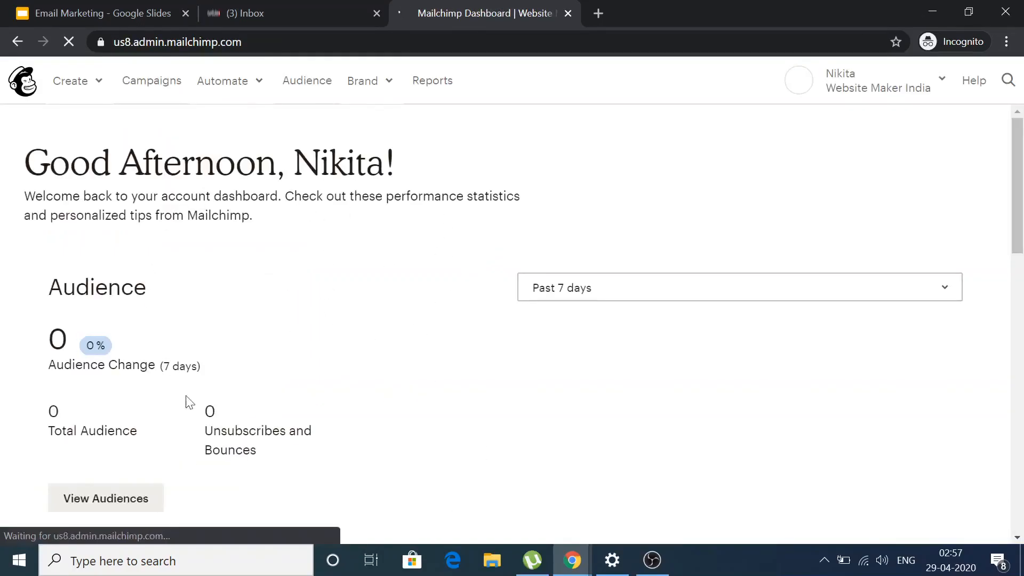
# Go to the Audience dashboard and choose 'Add a contact' to add a single subscriber.
pyautogui.click(307, 82)
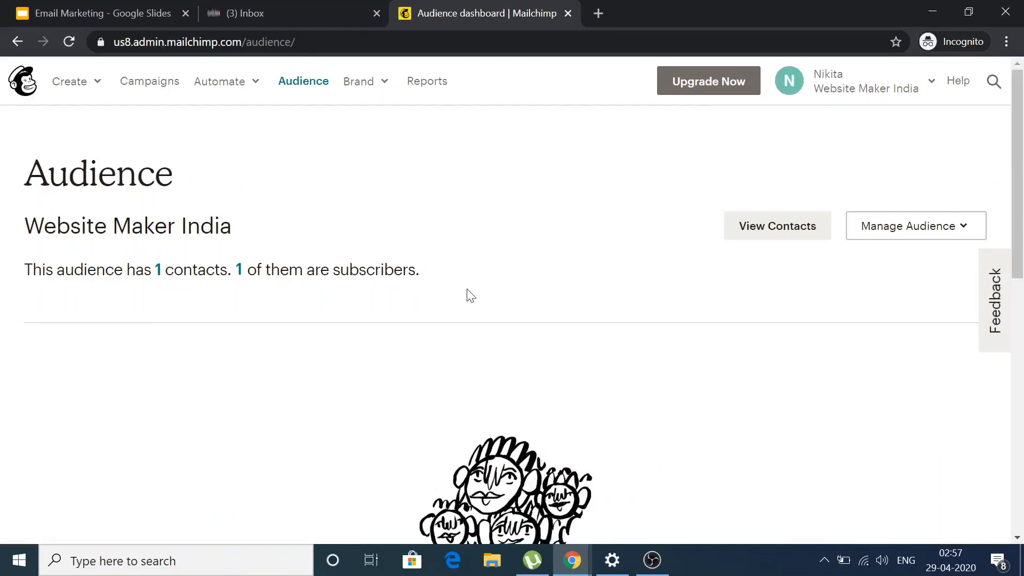
pyautogui.scroll(-7, 554, 275)
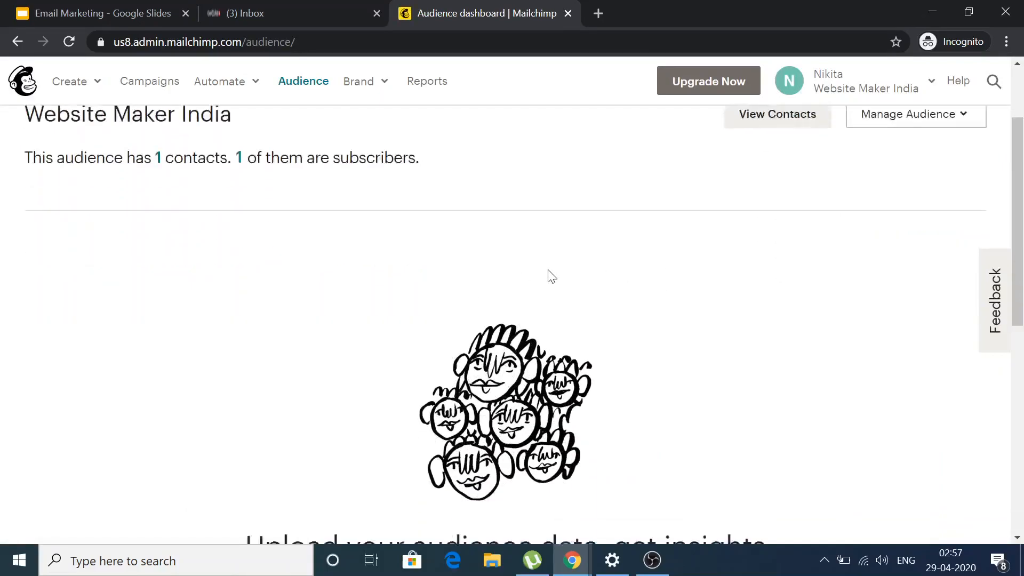
pyautogui.scroll(-2, 550, 275)
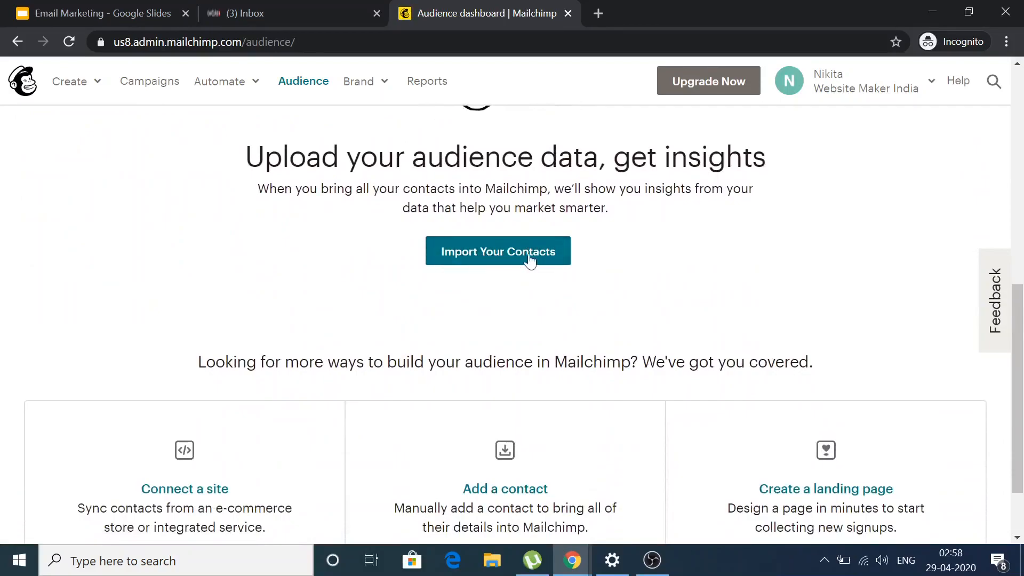
pyautogui.scroll(-2, 360, 323)
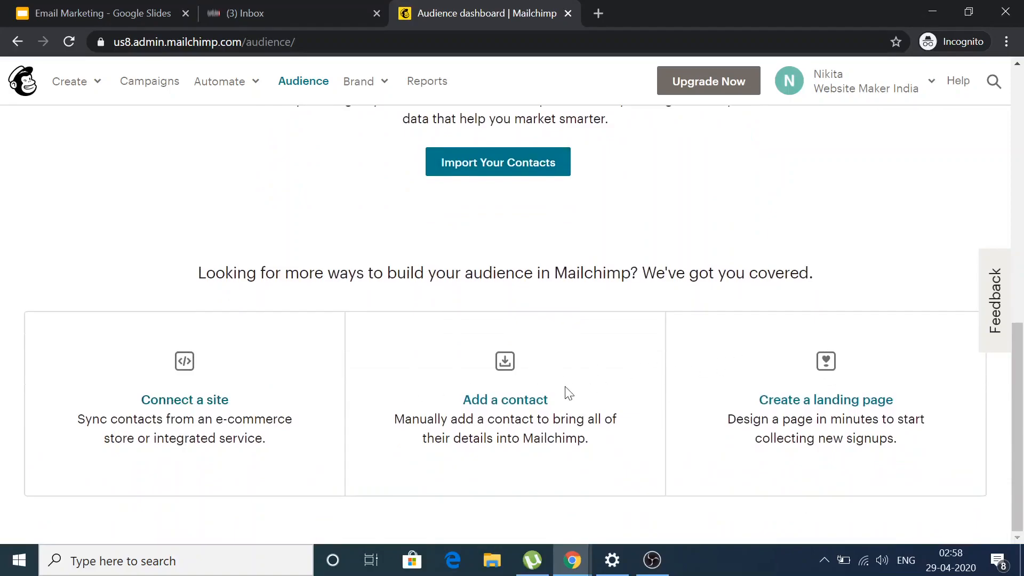
pyautogui.click(488, 407)
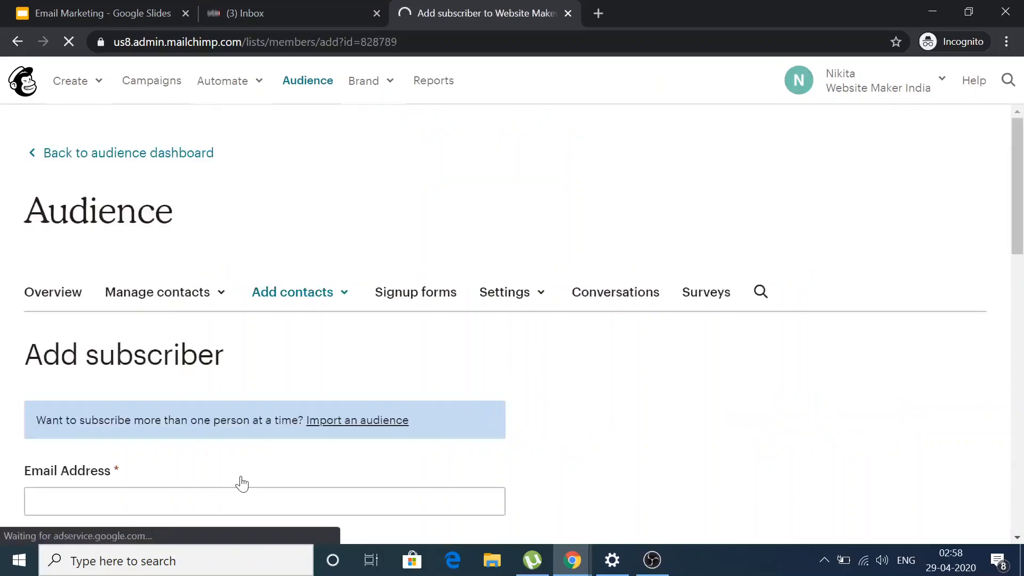
# Scroll through the Add subscriber form to review its fields.
pyautogui.scroll(-2, 241, 481)
pyautogui.scroll(-3, 241, 481)
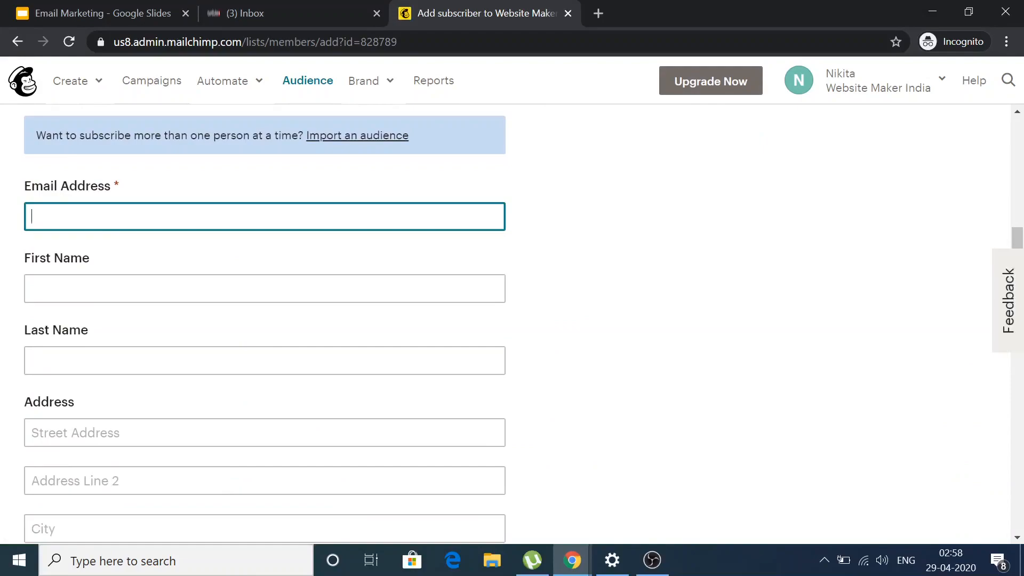
pyautogui.scroll(-1, 84, 221)
pyautogui.scroll(-1, 84, 221)
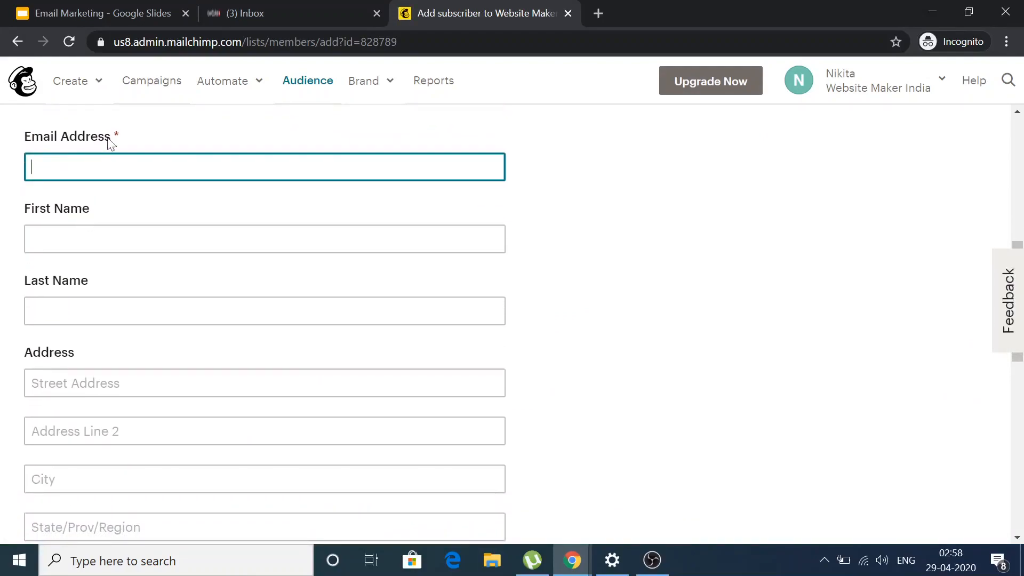
pyautogui.scroll(-7, 89, 342)
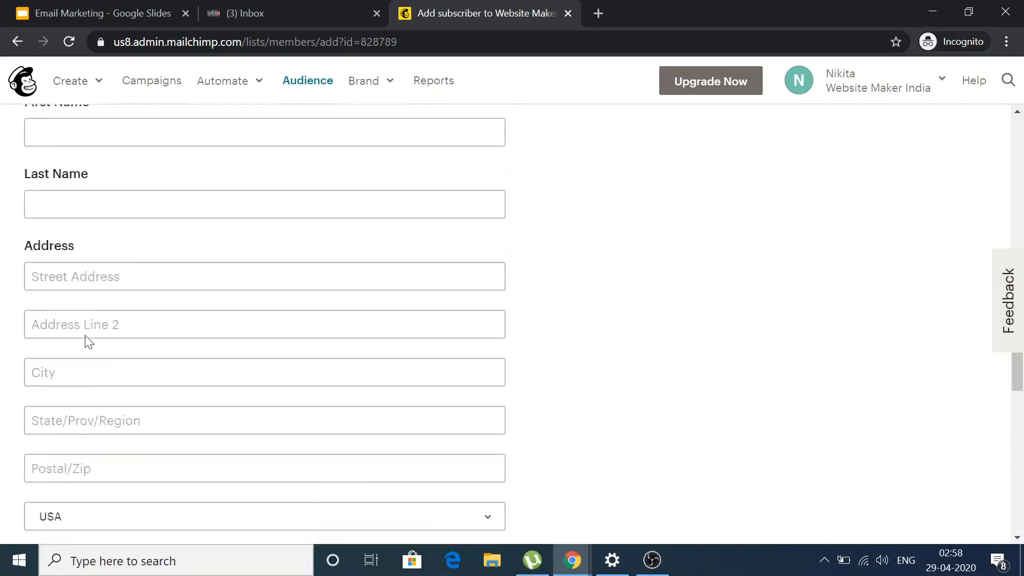
pyautogui.scroll(-4, 88, 342)
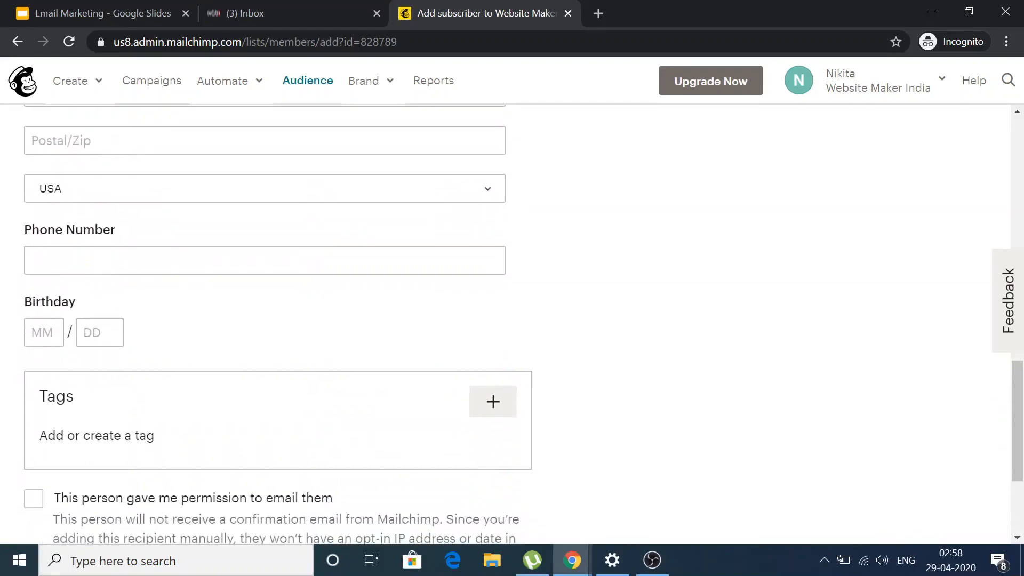
pyautogui.scroll(3, 88, 342)
pyautogui.scroll(-3, 88, 342)
# Leave the email-permission and update-existing-profiles options unticked, back at the form's top.
pyautogui.click(36, 321)
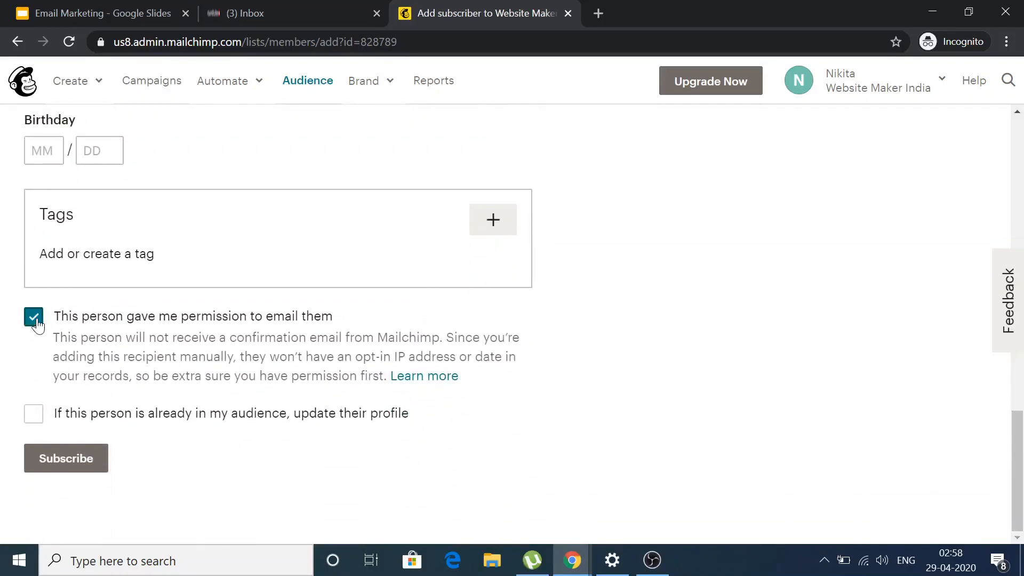
pyautogui.click(35, 321)
pyautogui.click(34, 417)
pyautogui.click(35, 418)
pyautogui.scroll(10, 341, 402)
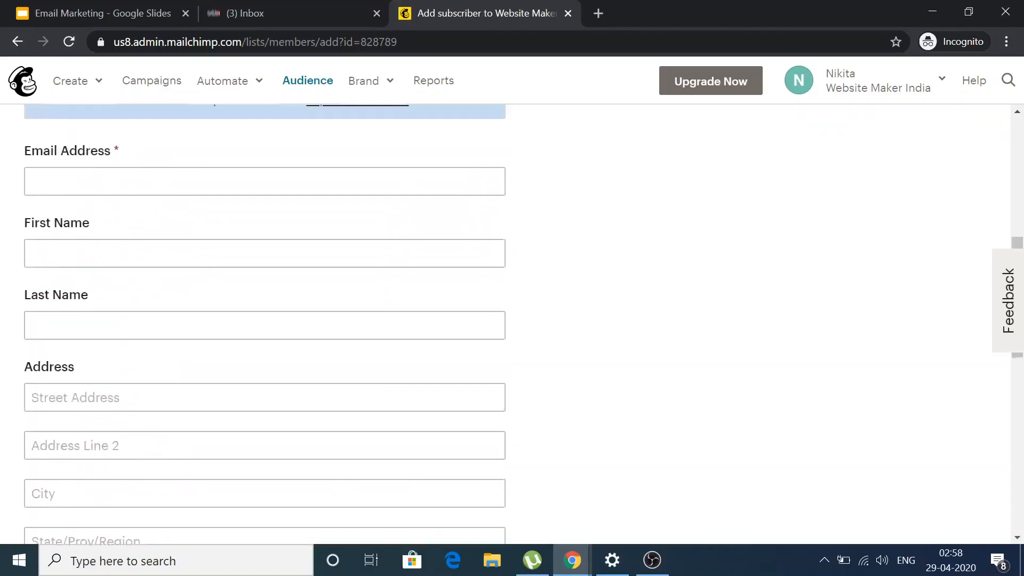
pyautogui.scroll(8, 340, 398)
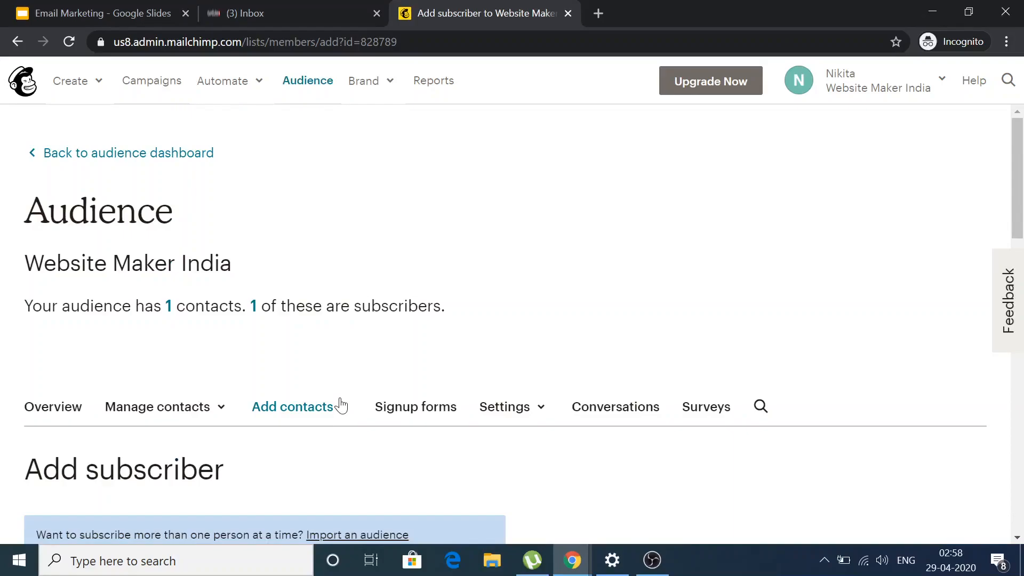
pyautogui.scroll(-2, 342, 405)
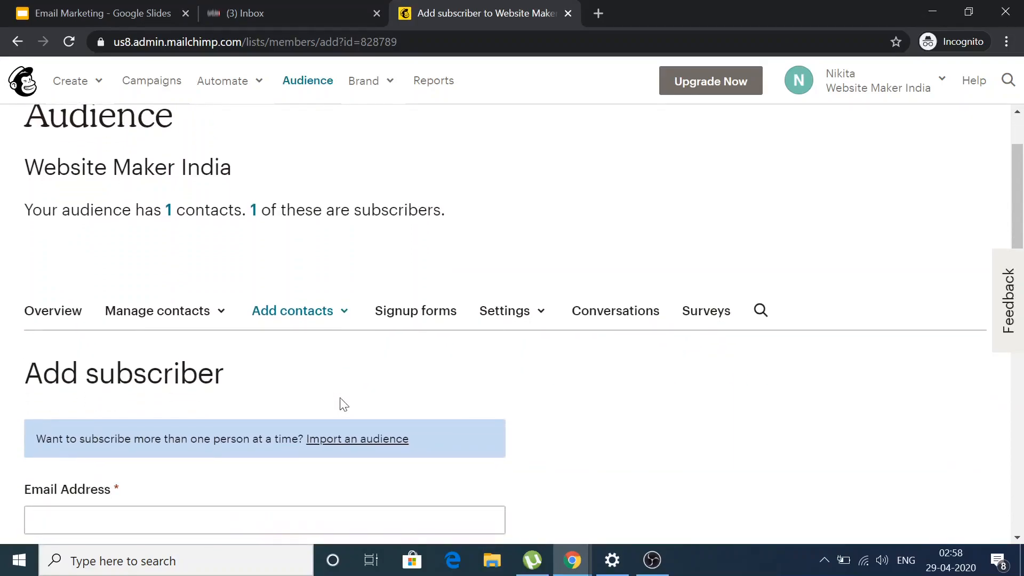
pyautogui.scroll(2, 344, 405)
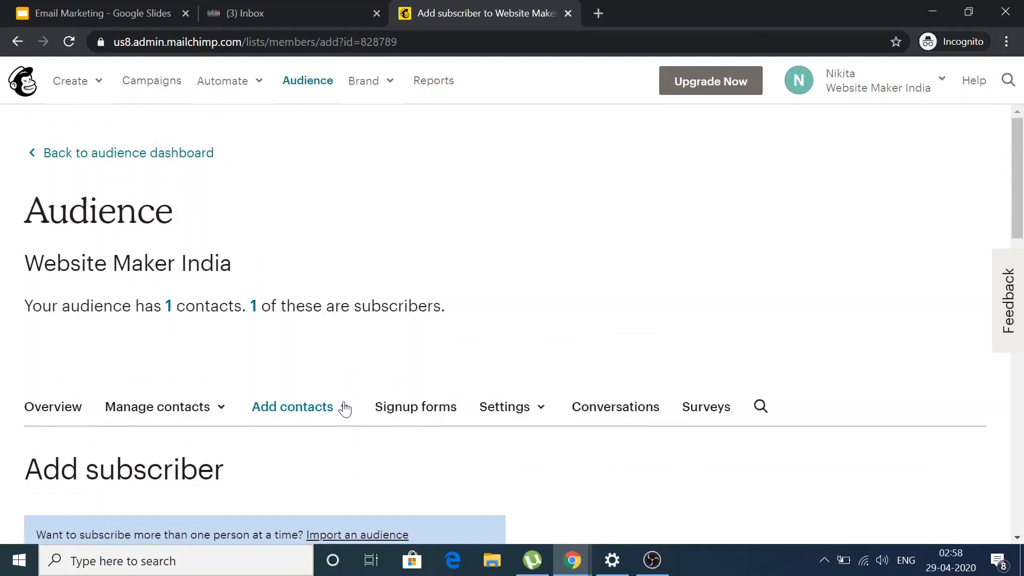
pyautogui.scroll(-2, 344, 404)
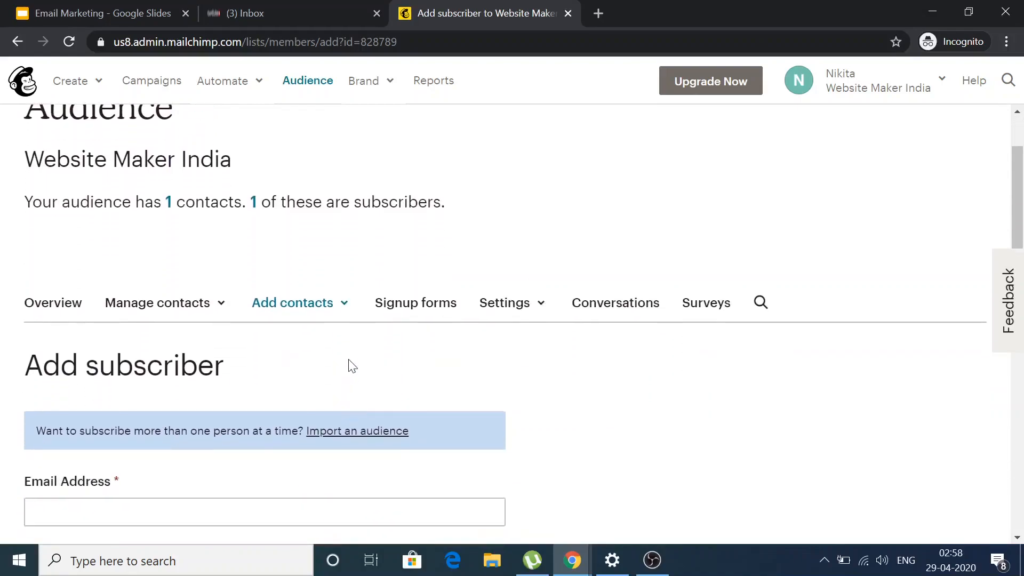
pyautogui.click(344, 311)
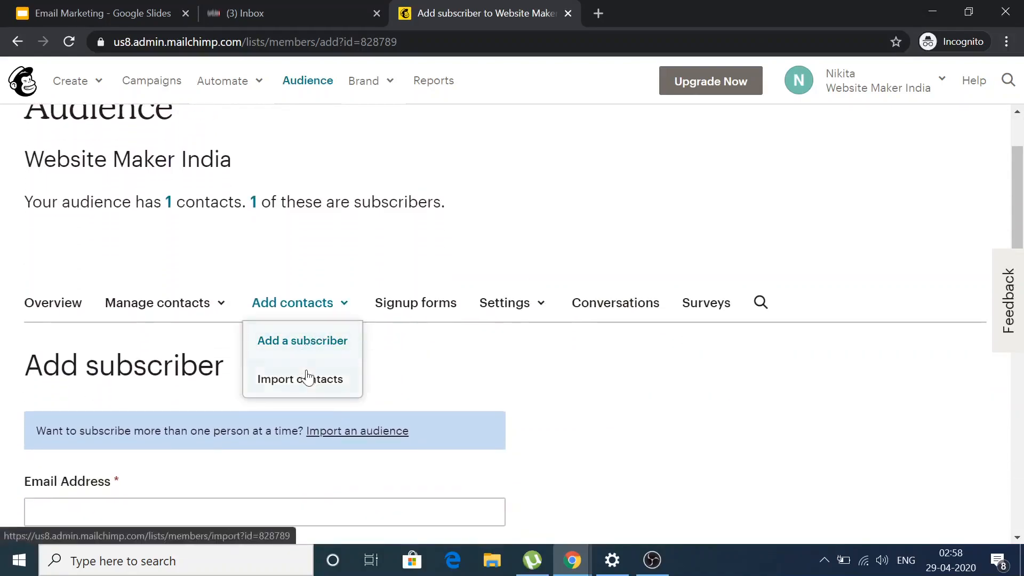
pyautogui.click(312, 83)
pyautogui.click(312, 82)
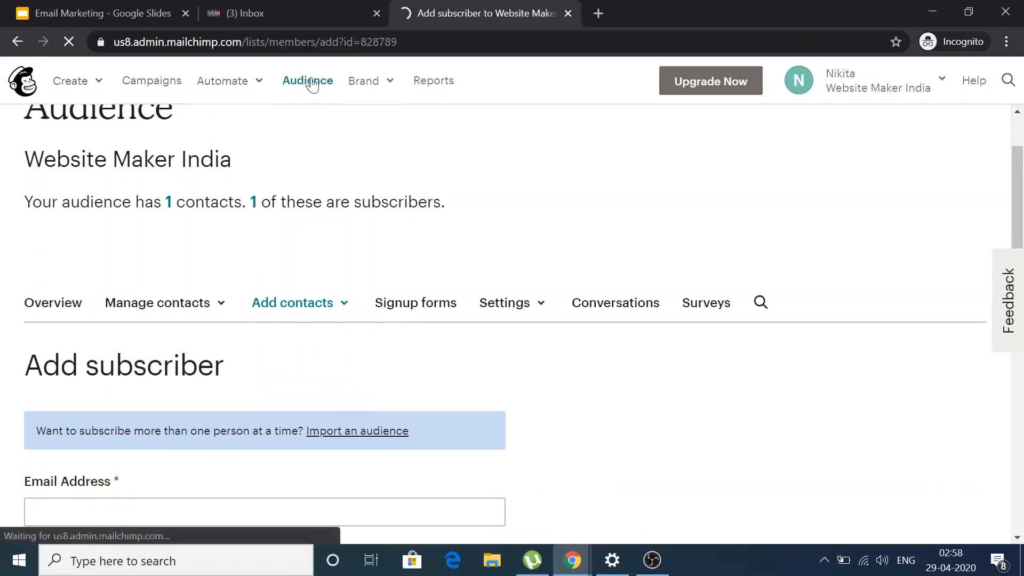
pyautogui.scroll(-4, 511, 315)
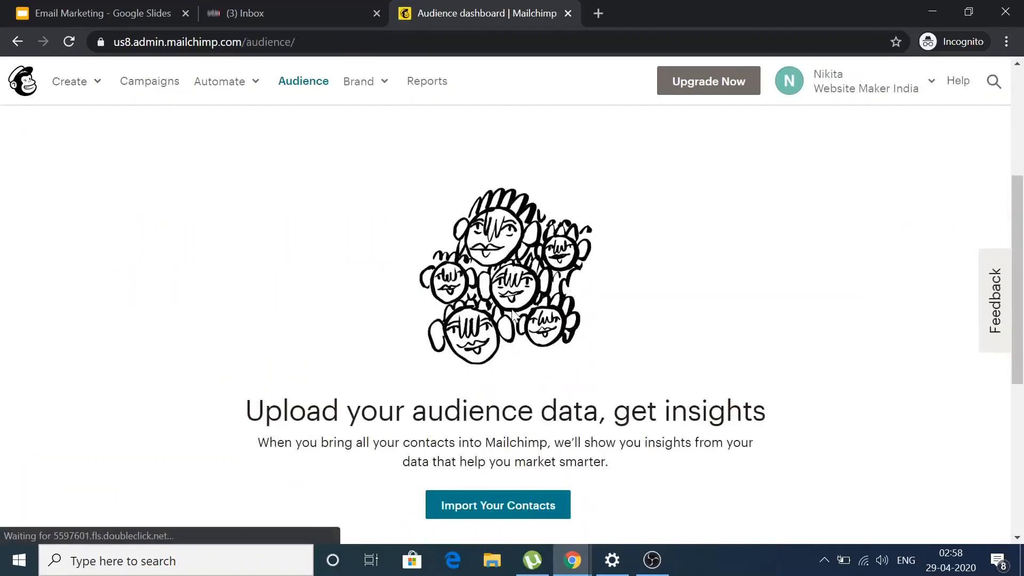
pyautogui.scroll(-6, 512, 315)
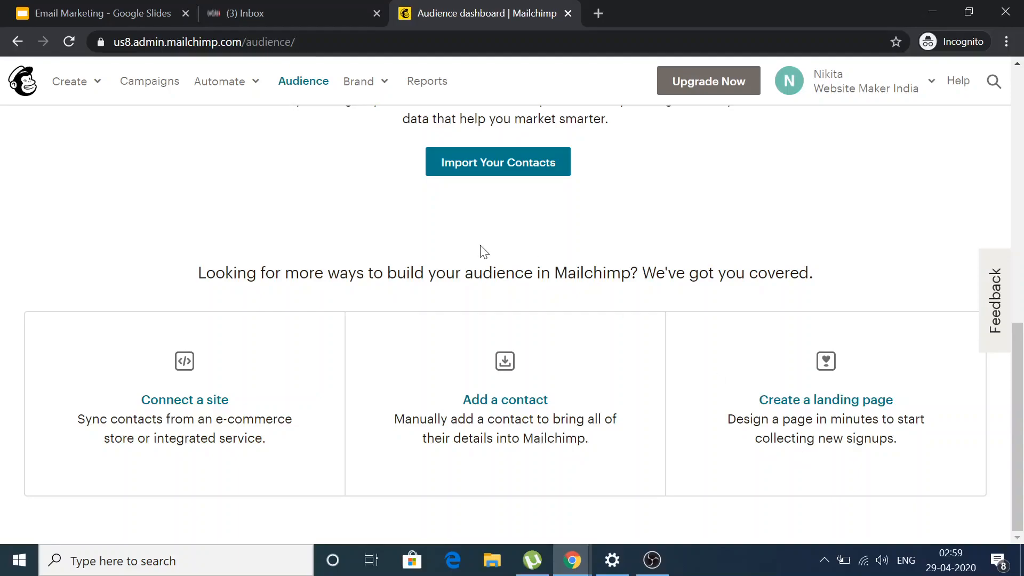
pyautogui.scroll(1, 484, 251)
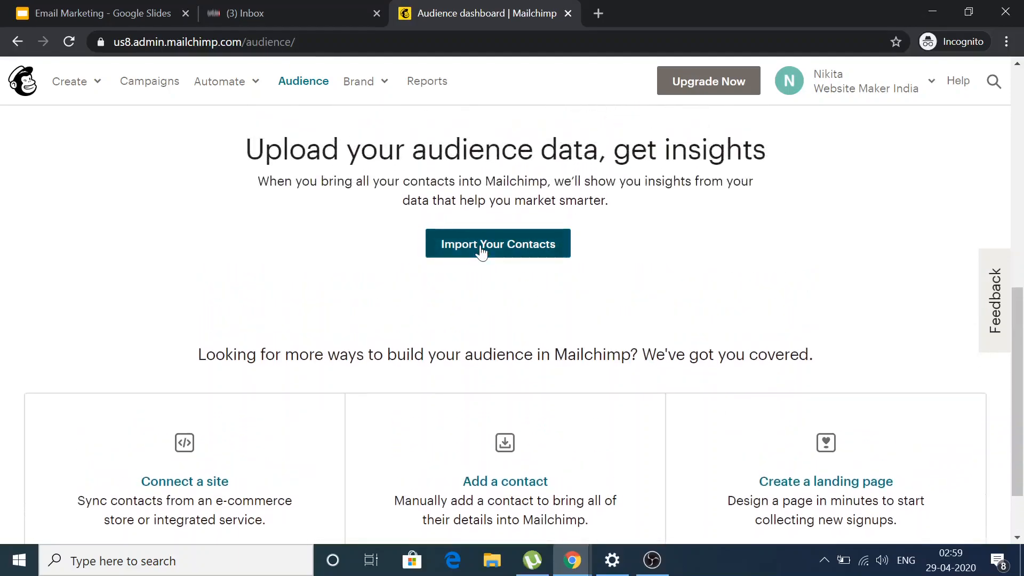
pyautogui.scroll(4, 482, 252)
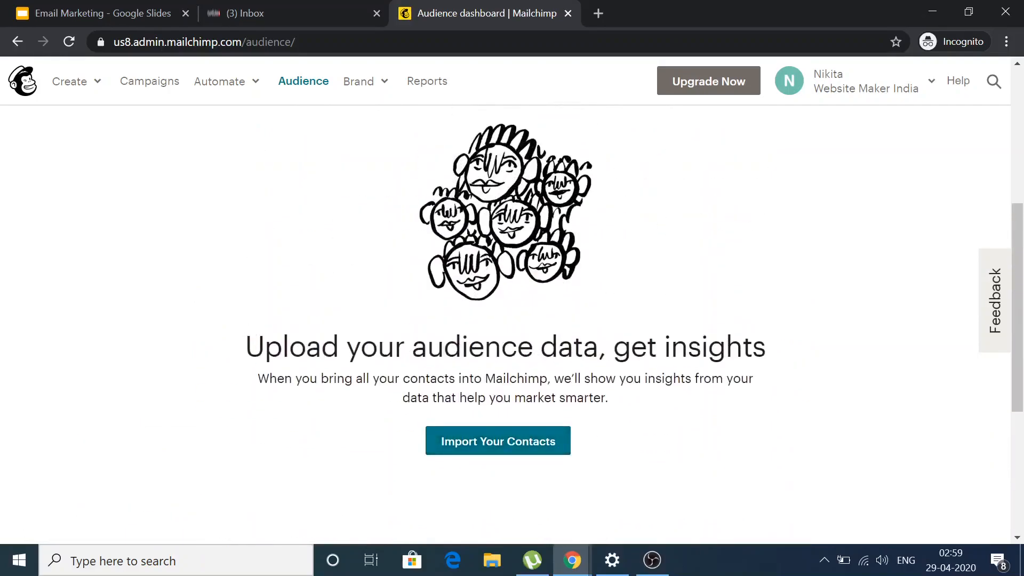
pyautogui.scroll(-4, 526, 378)
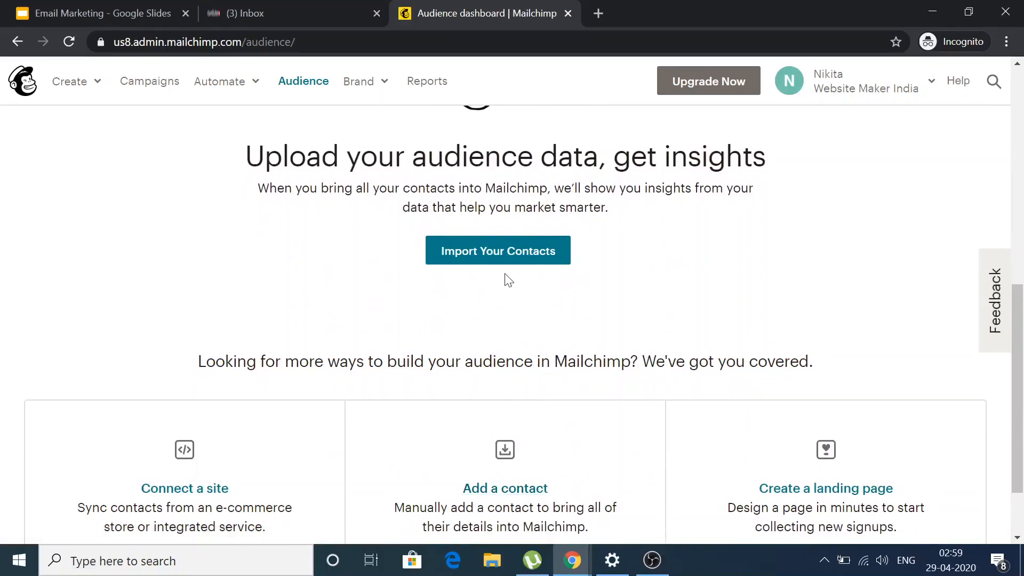
# Start Import Contacts, preview the CSV file step, then return to the source choices.
pyautogui.click(486, 259)
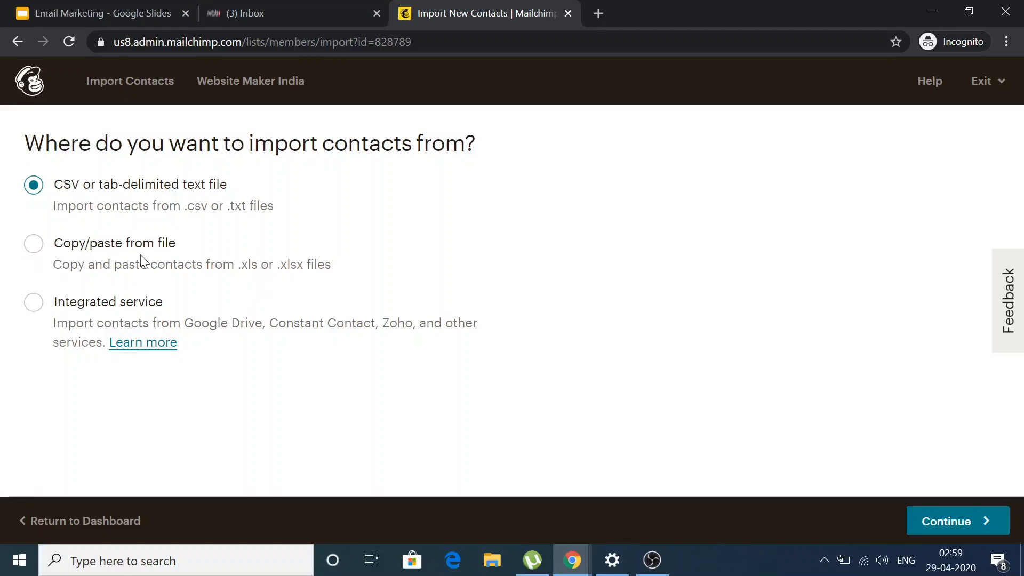
pyautogui.click(34, 247)
pyautogui.click(34, 199)
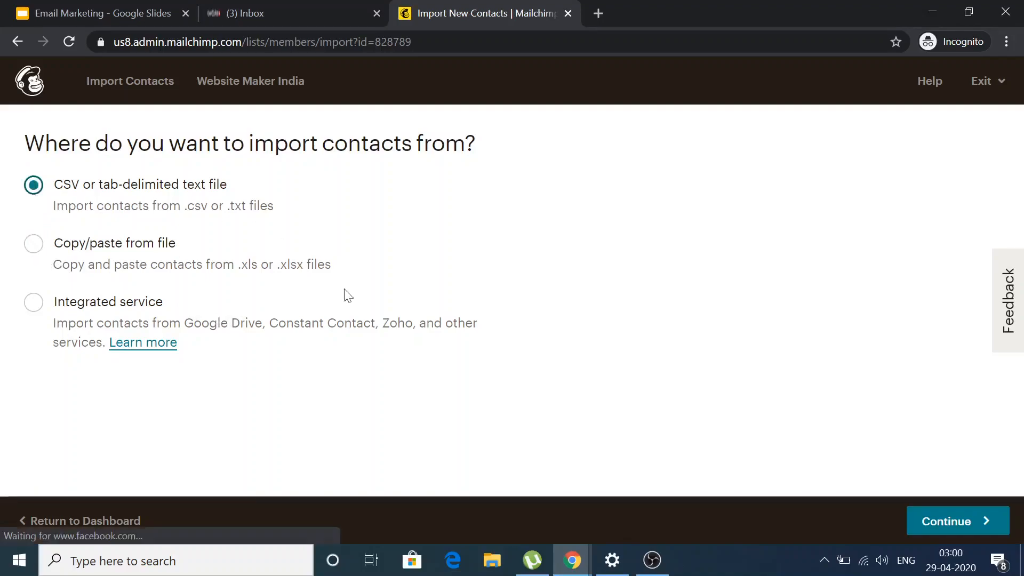
pyautogui.click(940, 525)
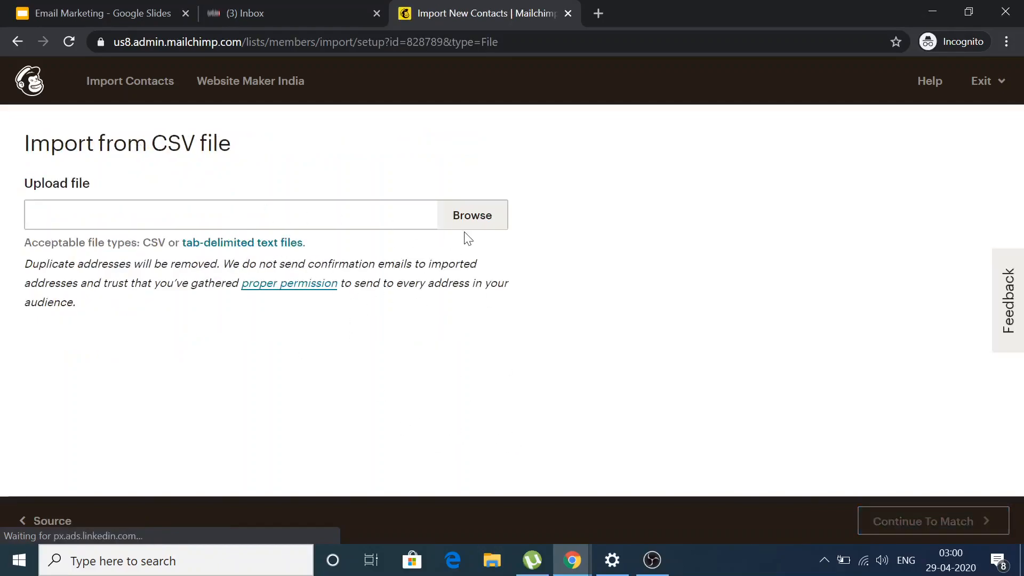
pyautogui.click(21, 44)
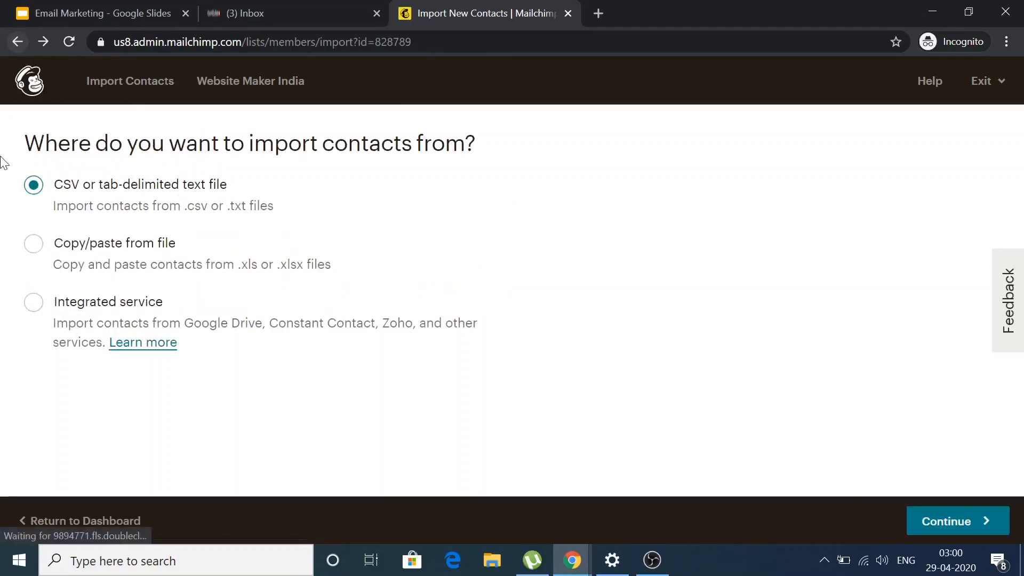
# Choose Copy/paste from file as the import source and continue to the paste box.
pyautogui.click(34, 250)
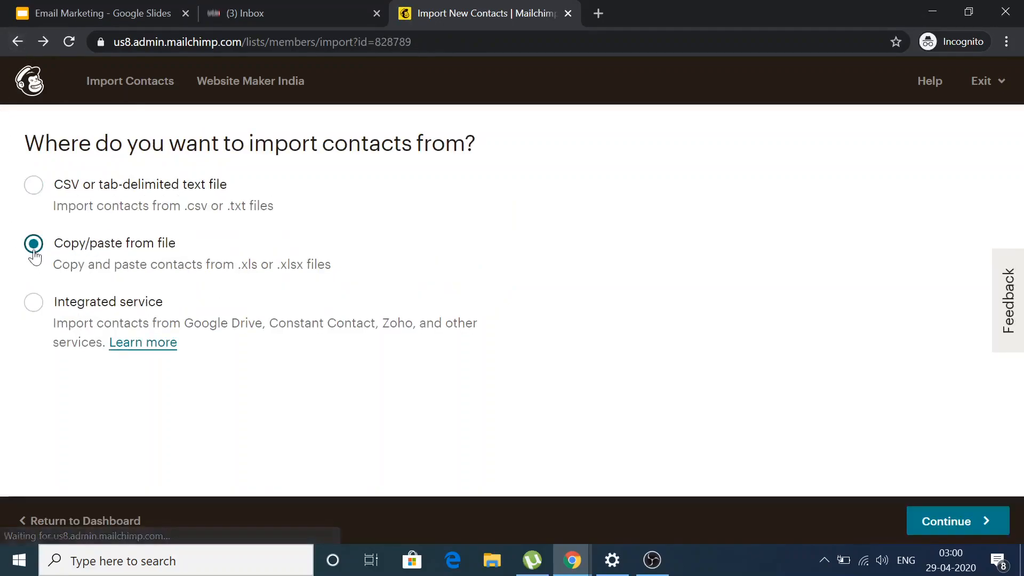
pyautogui.click(945, 530)
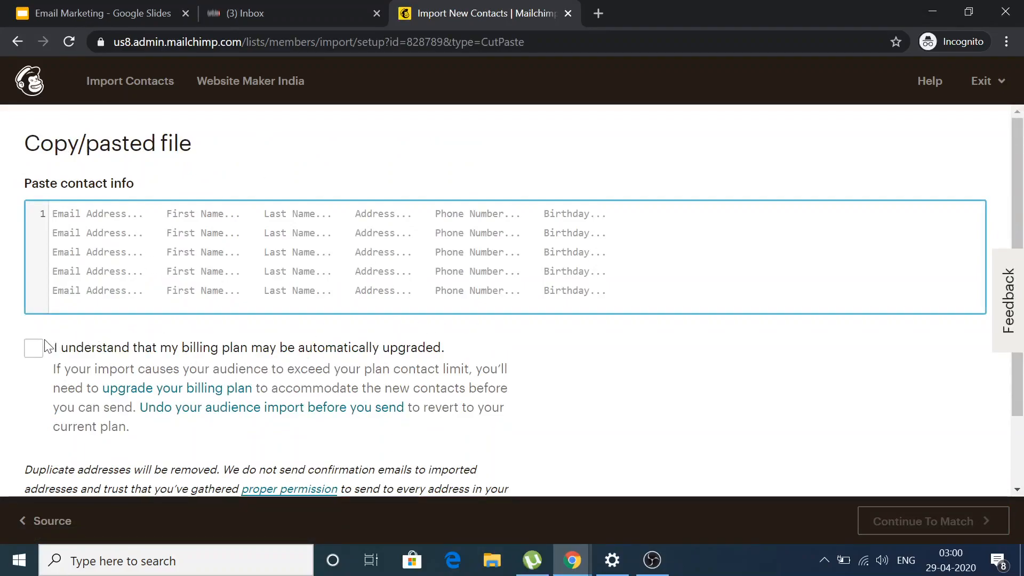
pyautogui.scroll(-1, 454, 247)
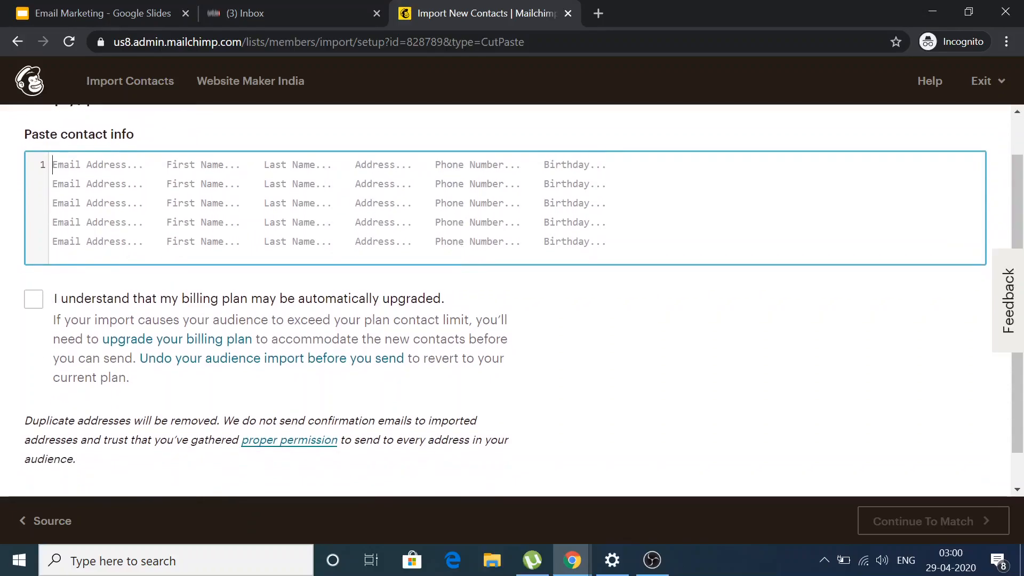
# Launch Microsoft Office Excel 2007 from the Microsoft Office folder in Start.
pyautogui.click(19, 570)
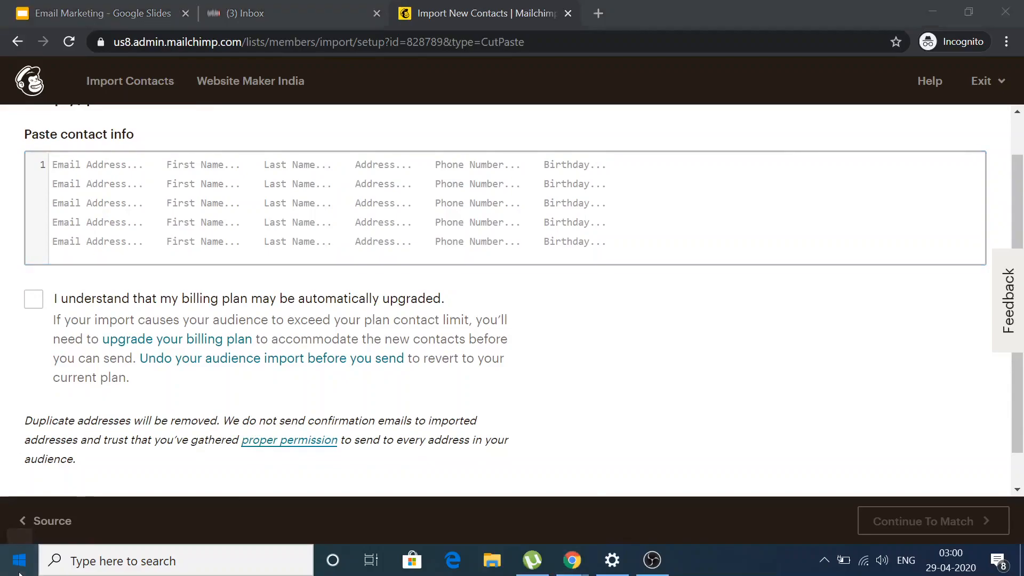
pyautogui.scroll(-10, 111, 455)
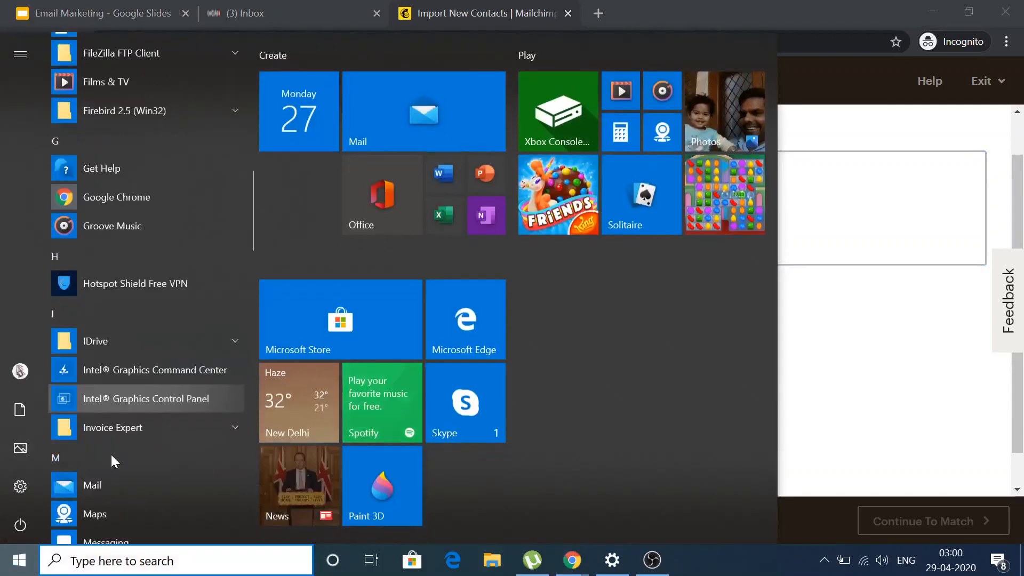
pyautogui.scroll(-8, 111, 455)
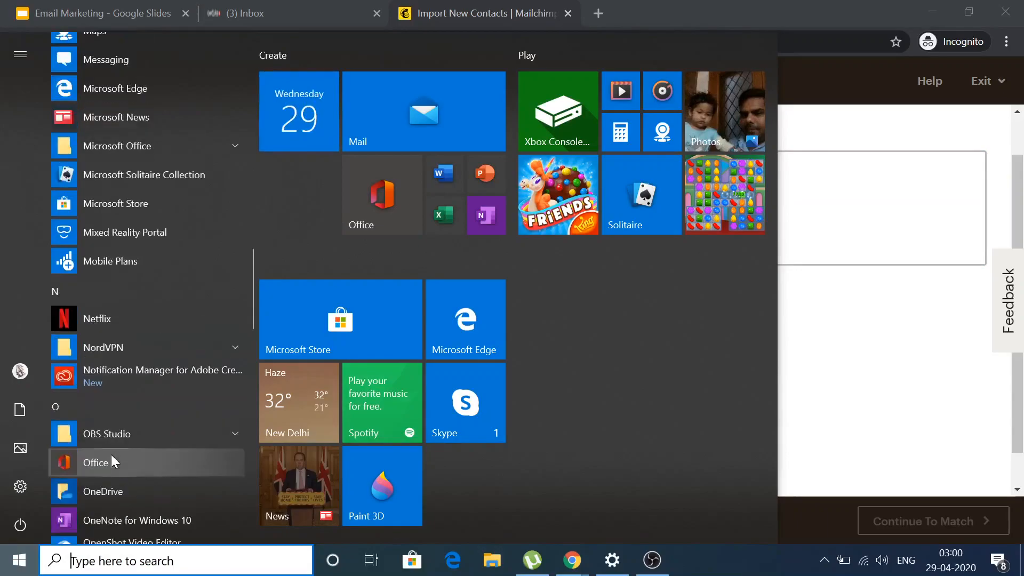
pyautogui.click(118, 145)
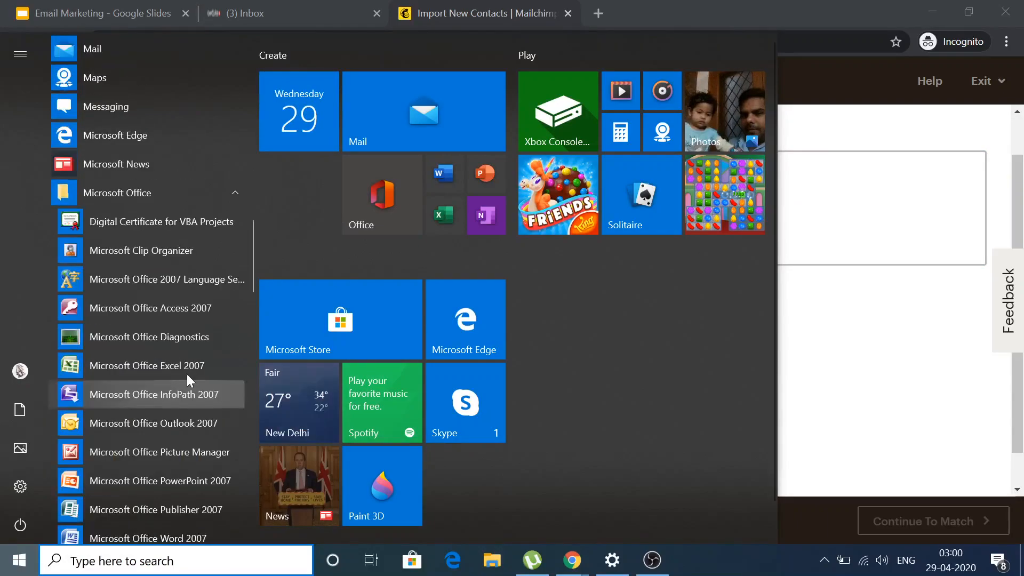
pyautogui.click(188, 376)
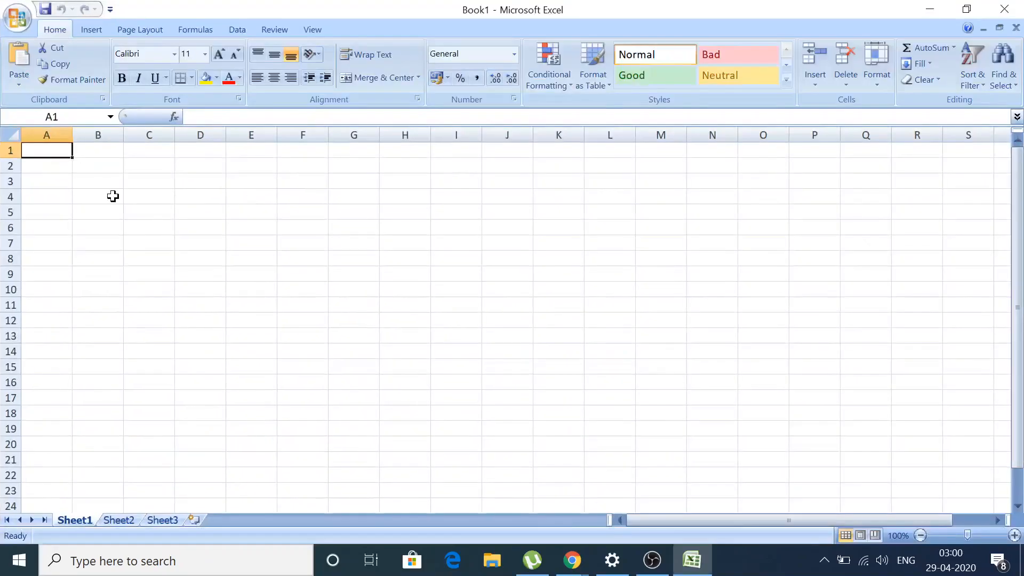
# Widen columns A and B and enter headers Email Id, First Name, Last Name.
pyautogui.moveTo(73, 134); pyautogui.dragTo(518, 139)
pyautogui.click(477, 143)
pyautogui.click(245, 144)
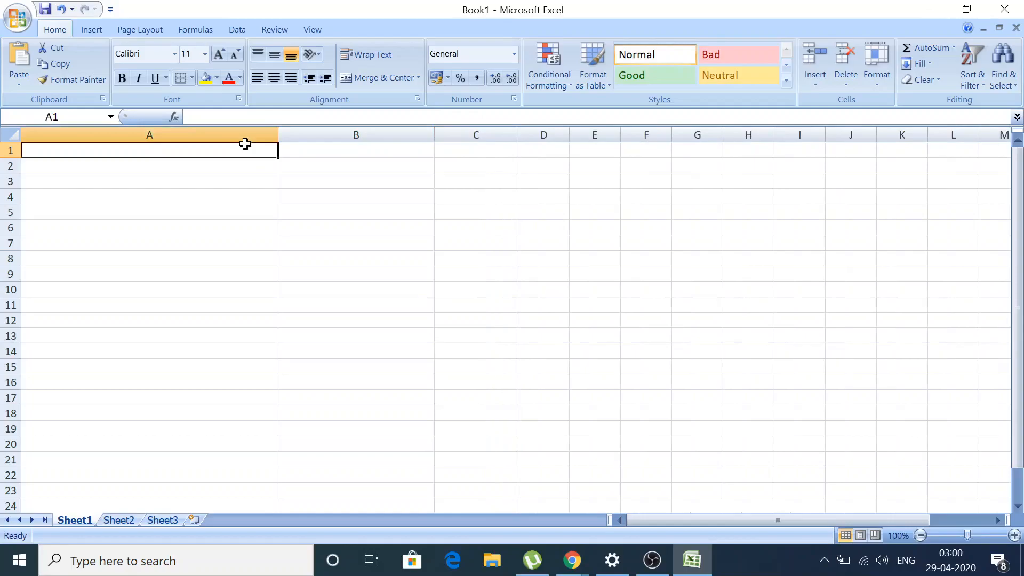
pyautogui.write('Email Id')
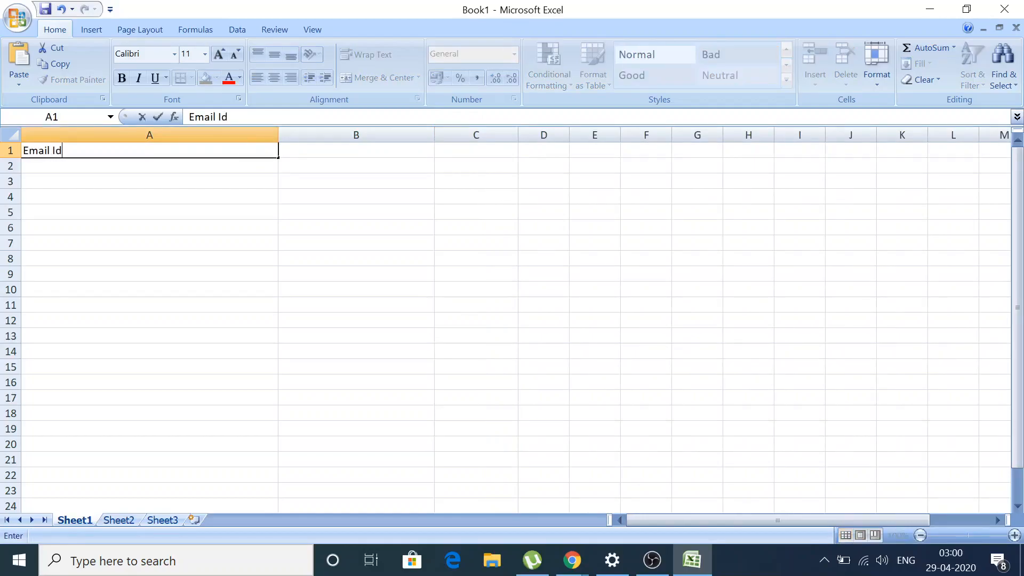
pyautogui.press('Tab')
pyautogui.write('First Name')
pyautogui.press('Tab')
pyautogui.write('Last Name')
pyautogui.press('Tab')
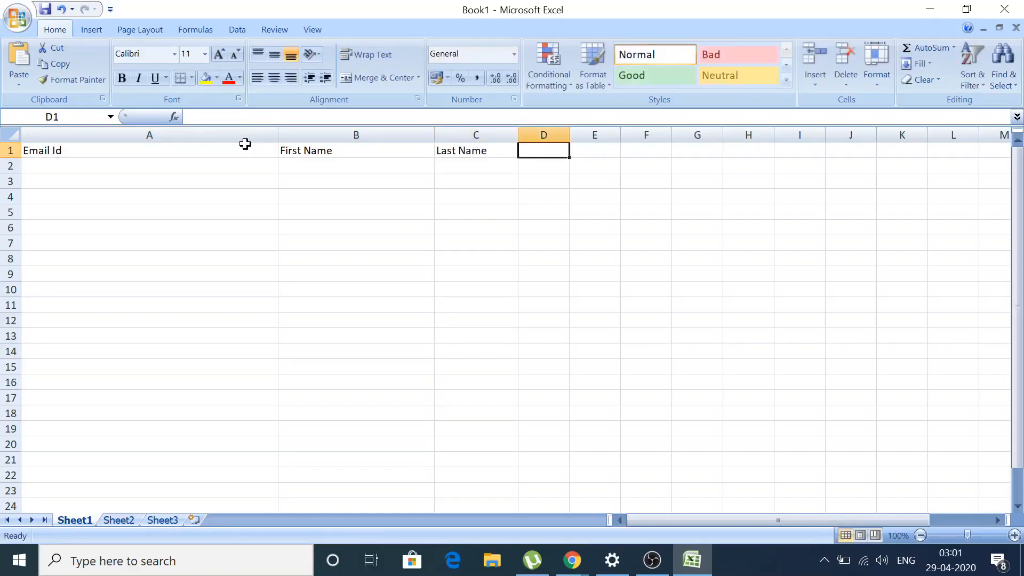
# Add headers Phone Number, Middle Name and PAN Card Number in D1:F1.
pyautogui.write('Phone Number')
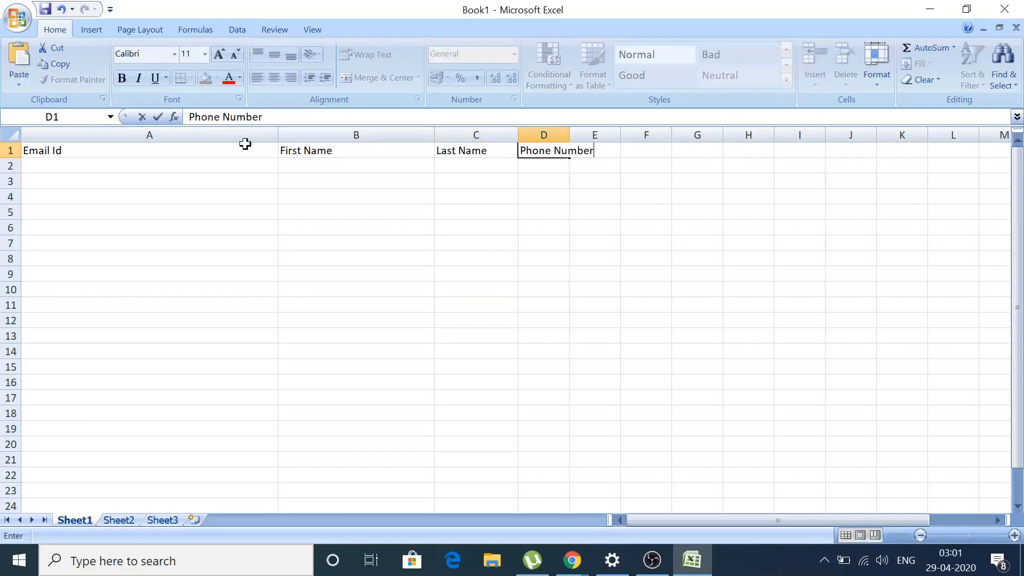
pyautogui.press('Tab')
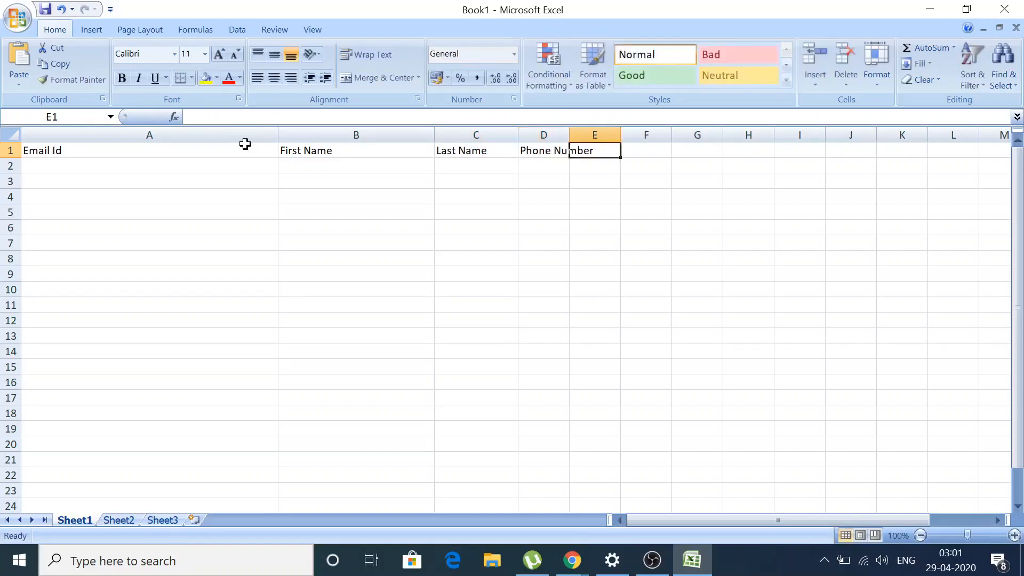
pyautogui.write('Middle Name')
pyautogui.press('Tab')
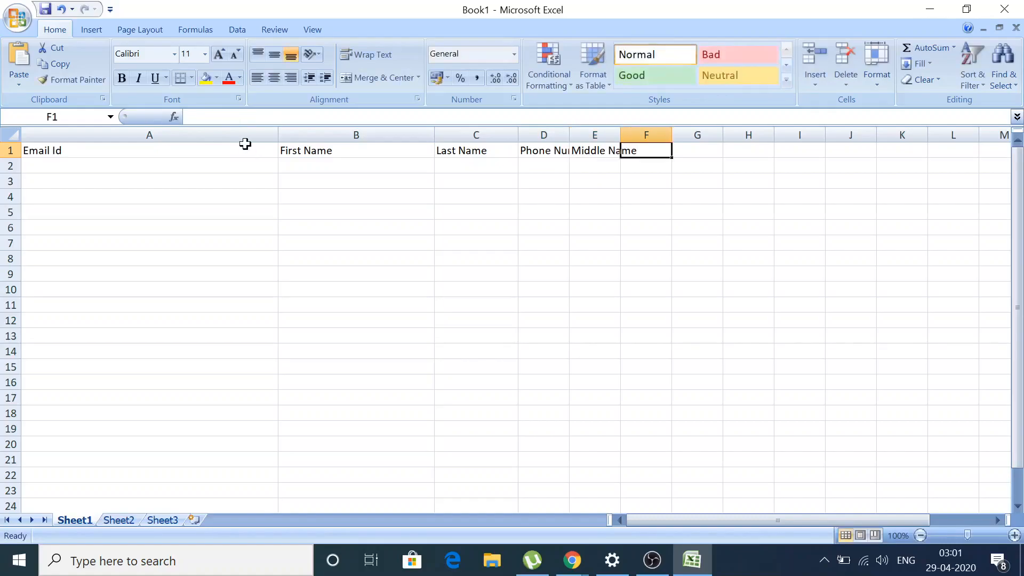
pyautogui.write('PAN Card N')
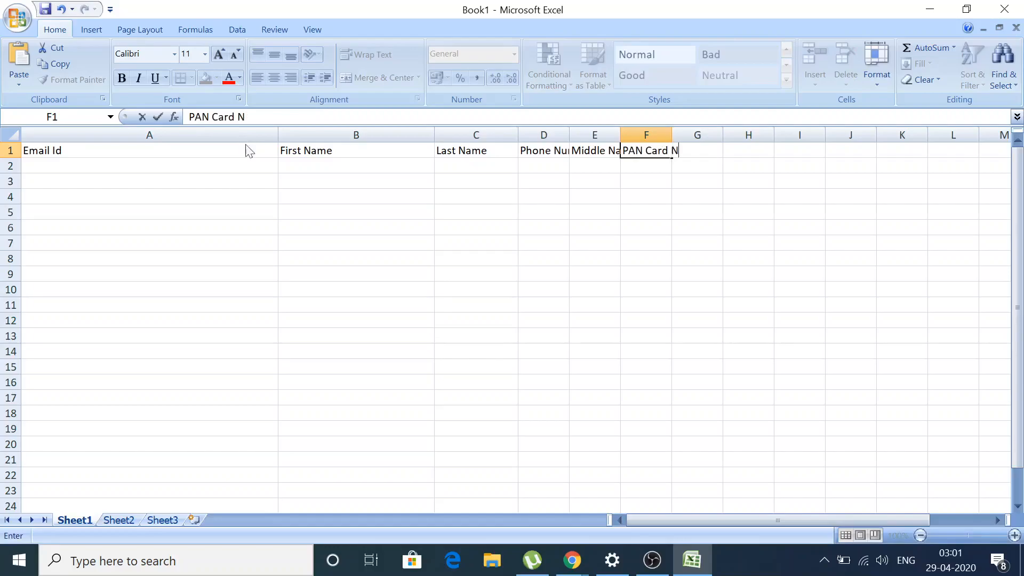
pyautogui.write('umber')
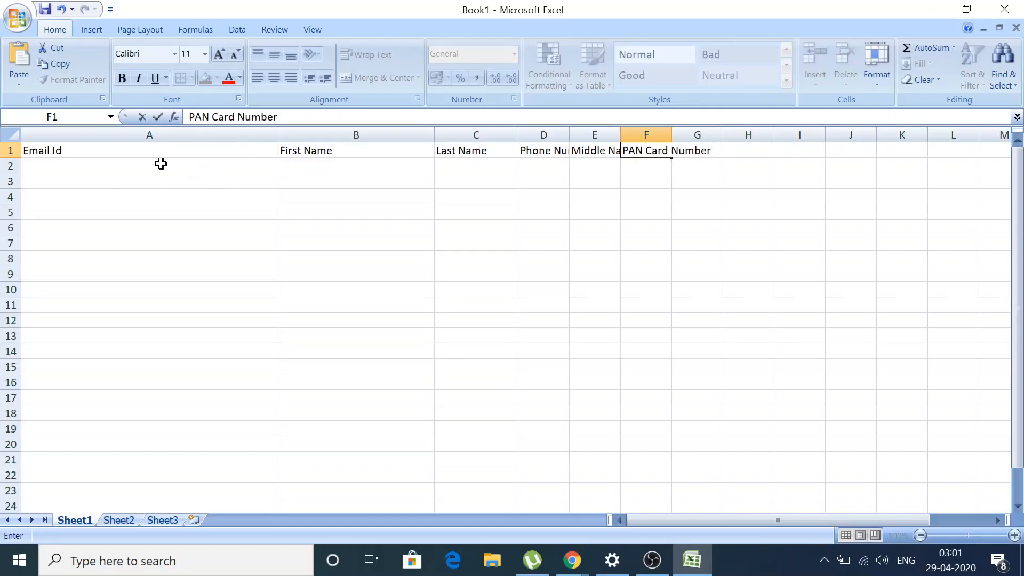
pyautogui.click(152, 160)
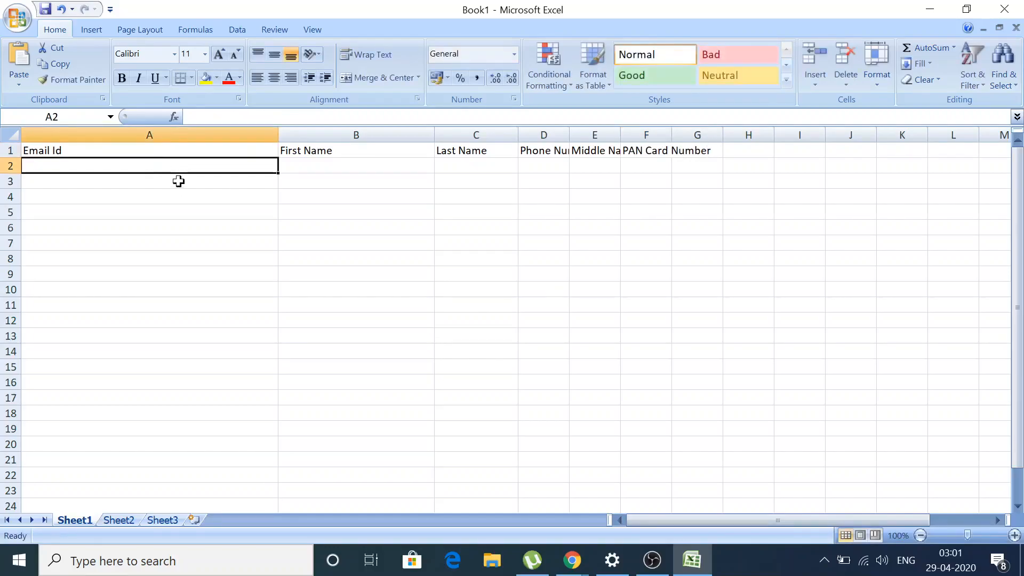
# Enter three sample email addresses in A2:A4 and fill them down to row 20.
pyautogui.write('abc@gmail.com')
pyautogui.press('Return')
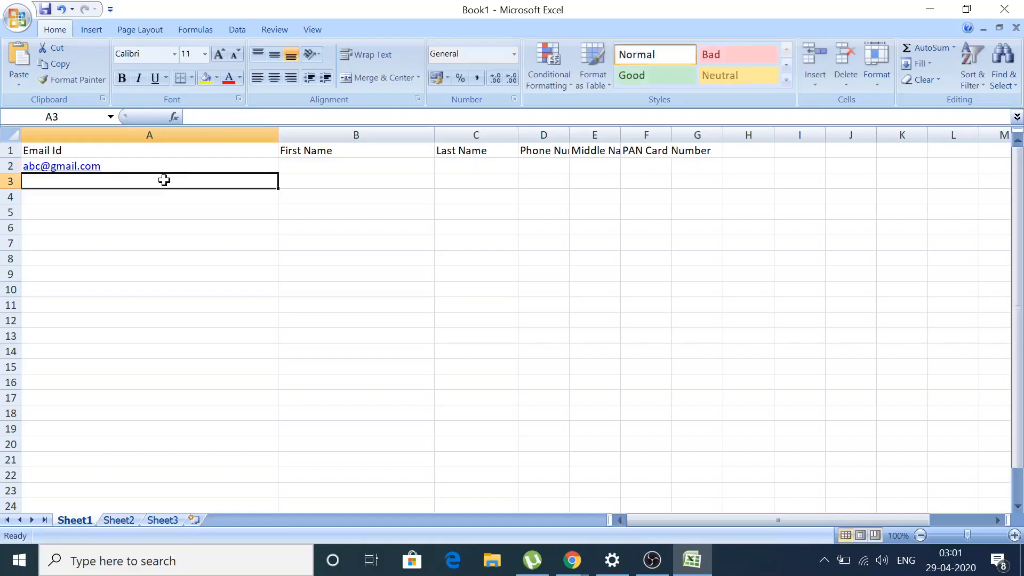
pyautogui.write('abcd@gmail.com')
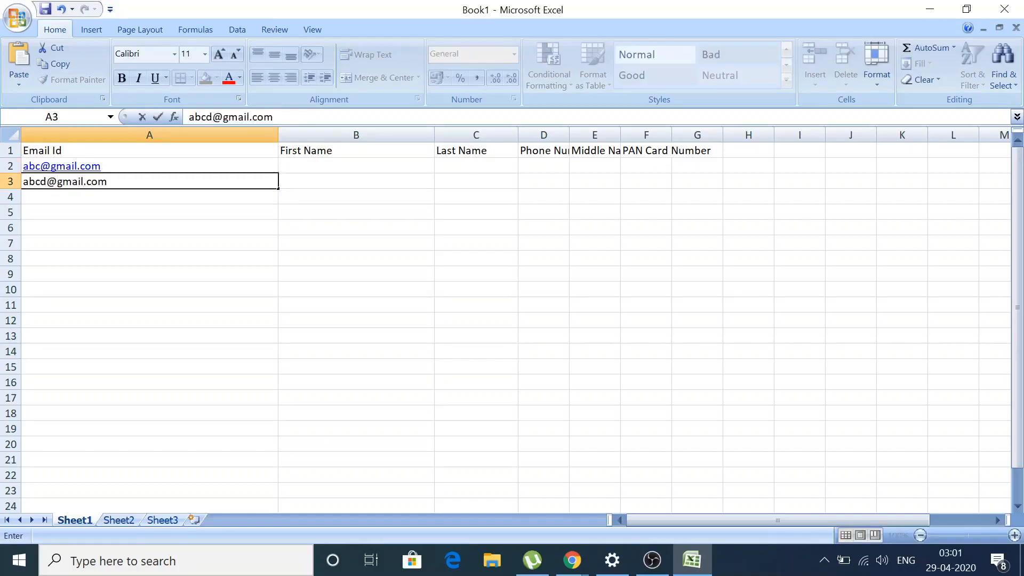
pyautogui.press('Return')
pyautogui.write('Abcd')
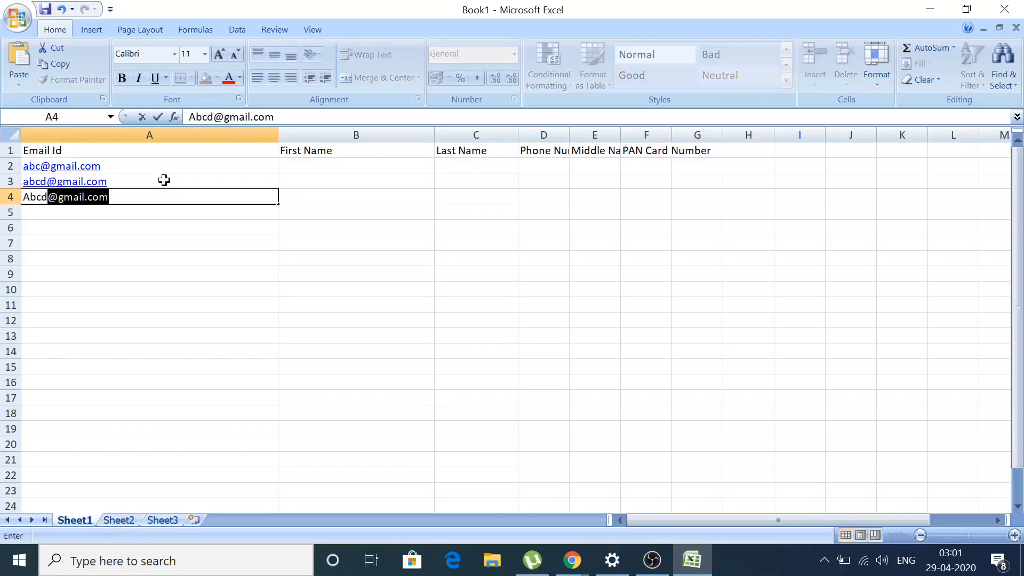
pyautogui.write('e@gmail.com')
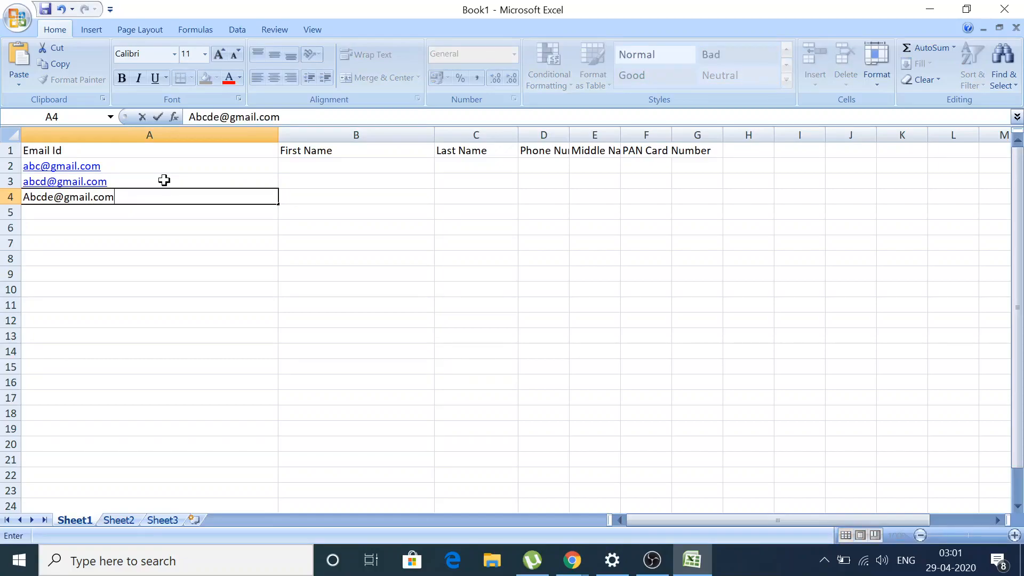
pyautogui.press('Return')
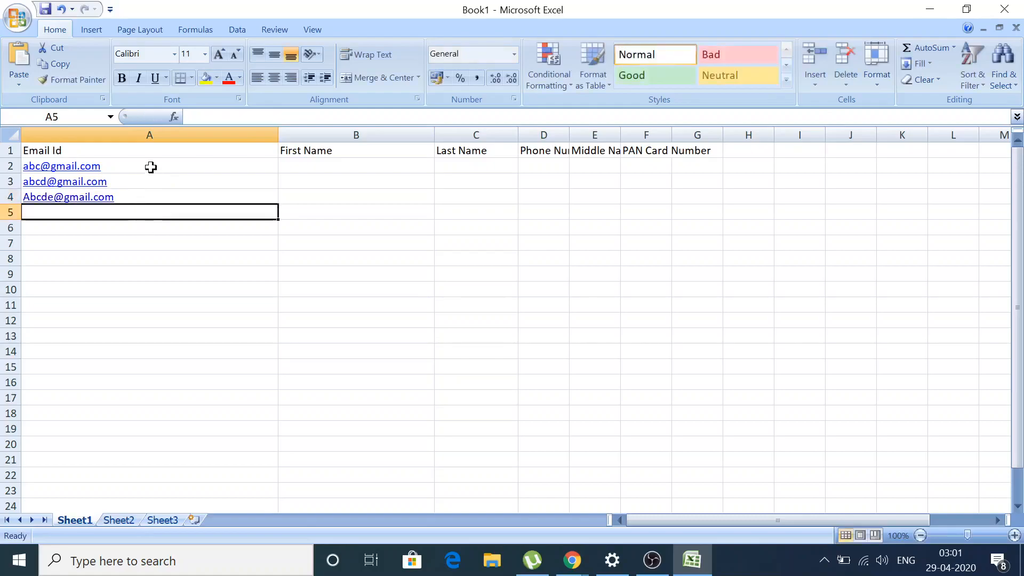
pyautogui.moveTo(151, 167); pyautogui.dragTo(154, 197)
pyautogui.moveTo(278, 203); pyautogui.dragTo(258, 451)
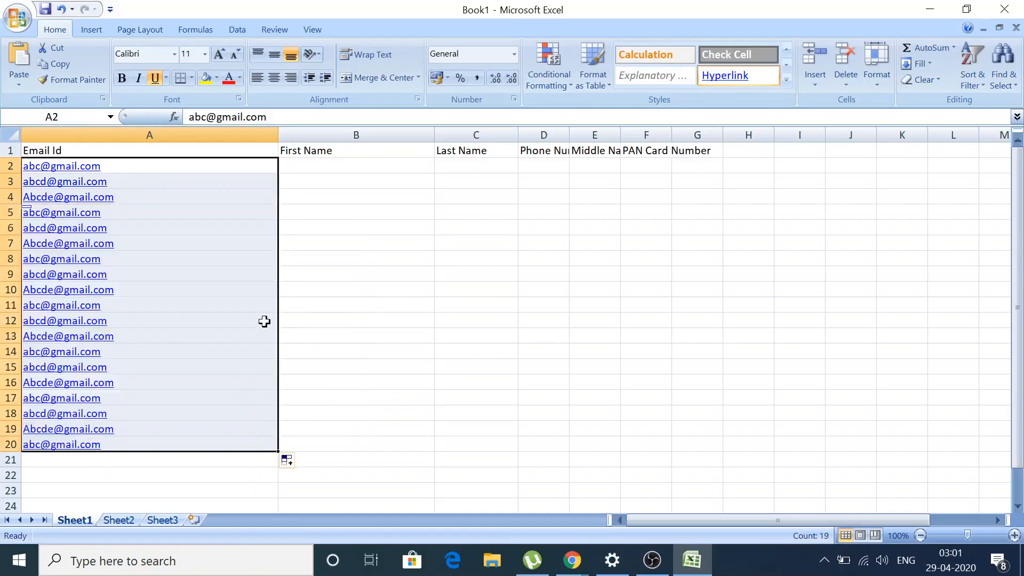
pyautogui.click(335, 166)
# Enter AB as the first name in B2, B3 and B4.
pyautogui.write('A')
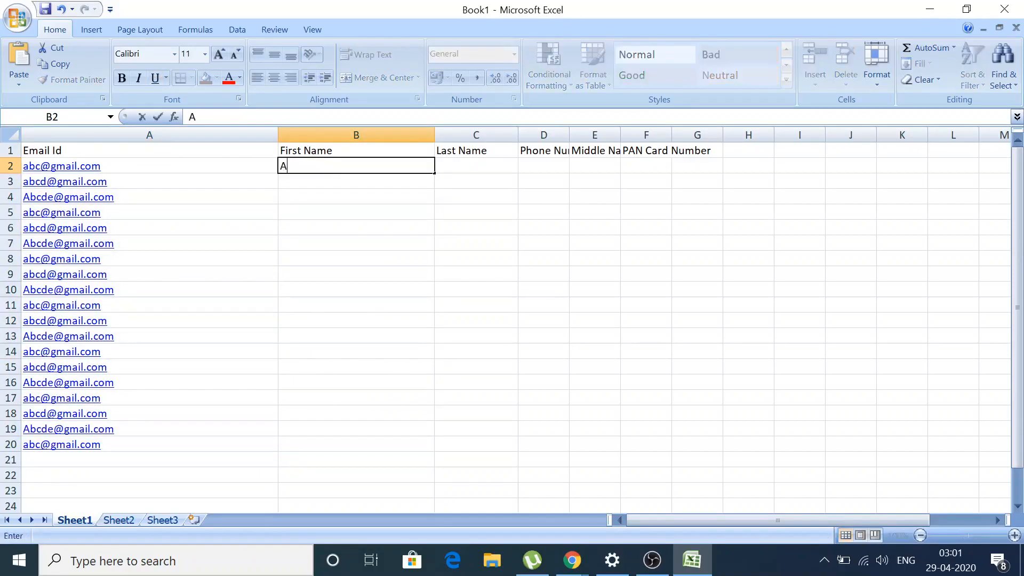
pyautogui.write('bc')
pyautogui.press('Return')
pyautogui.write('A')
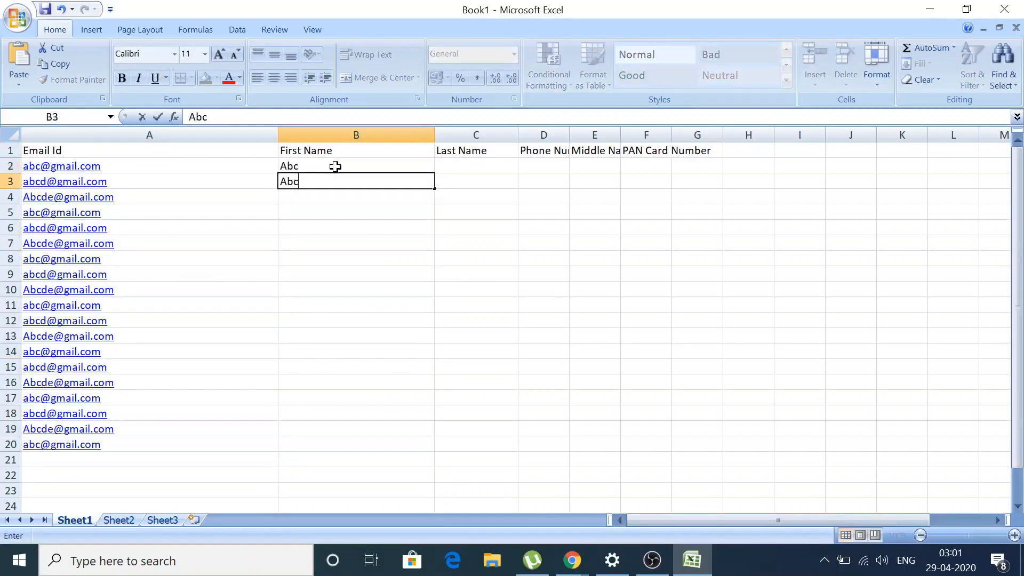
pyautogui.press('Return')
pyautogui.write('A')
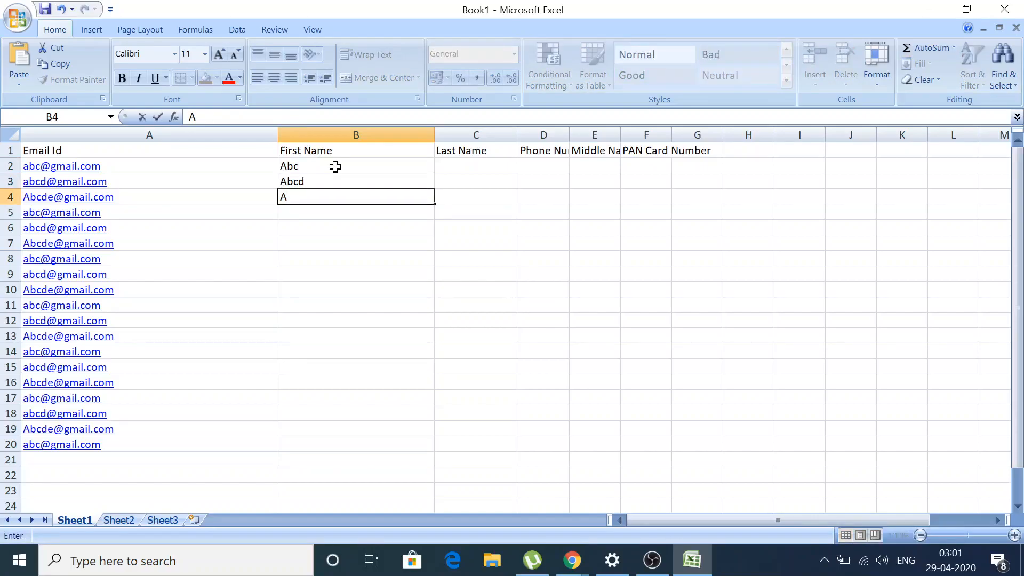
pyautogui.press('Up')
pyautogui.press('Up')
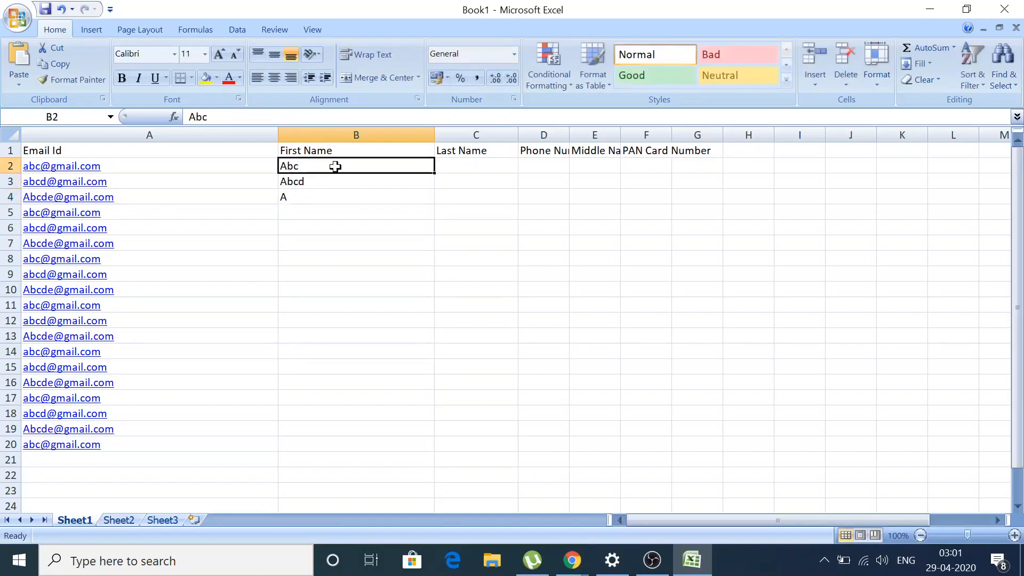
pyautogui.write('Abcd')
pyautogui.press('Return')
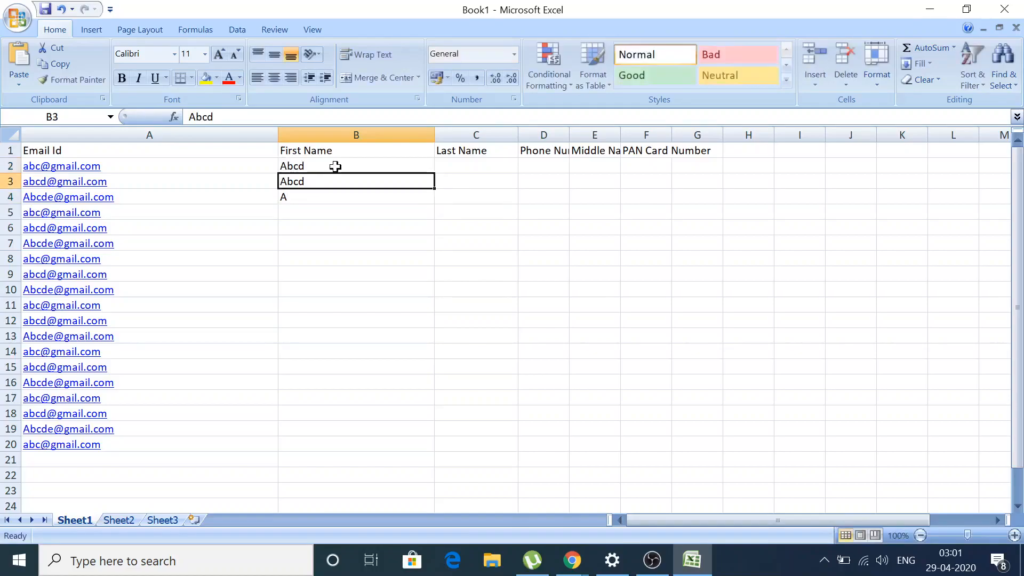
pyautogui.press('Up')
pyautogui.write('AB')
pyautogui.press('BackSpace')
pyautogui.press('Return')
pyautogui.write('AB')
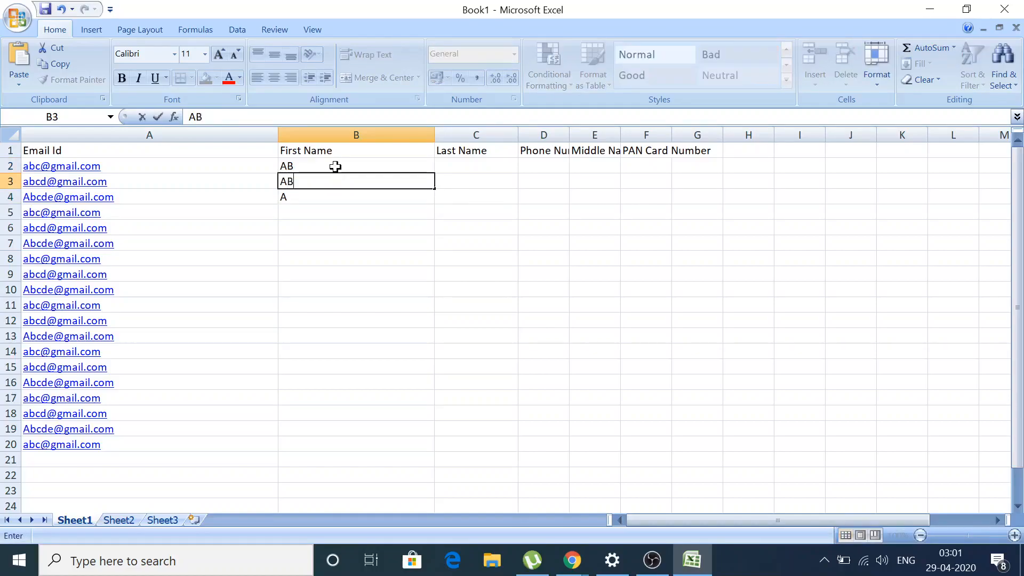
pyautogui.press('Return')
pyautogui.write('AB')
pyautogui.press('Return')
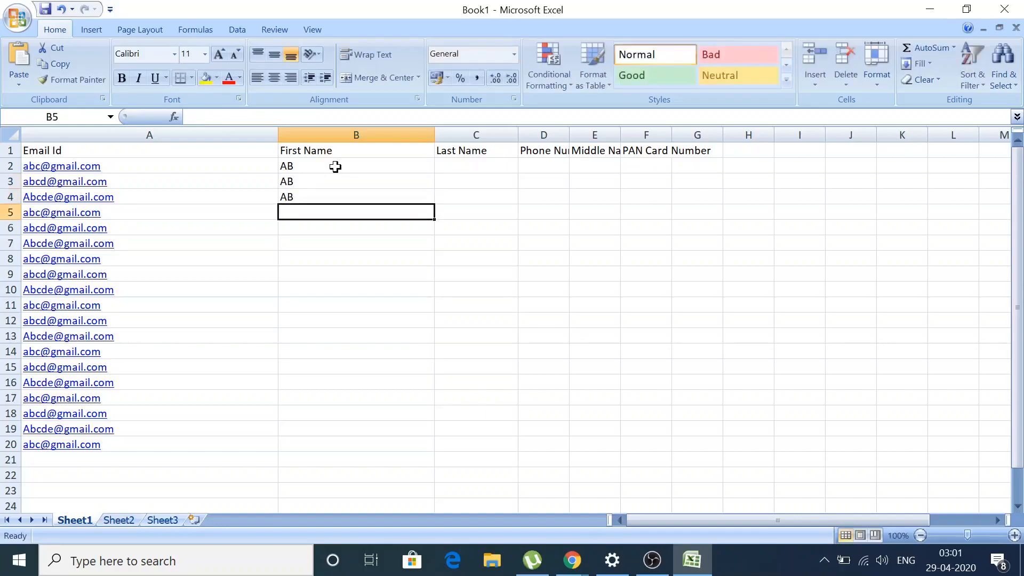
# Enter D as the last name in C2, C3 and C4.
pyautogui.press('Right')
pyautogui.press('Up')
pyautogui.press('Up')
pyautogui.press('Up')
pyautogui.press('Up')
pyautogui.press('Down')
pyautogui.write('D')
pyautogui.press('Return')
pyautogui.write('D')
pyautogui.press('Return')
pyautogui.write('D')
pyautogui.press('Return')
pyautogui.press('Right')
pyautogui.press('Right')
pyautogui.press('Right')
pyautogui.press('Up')
pyautogui.press('Up')
# Enter C as the middle name in cells E2 to E4.
pyautogui.press('Left')
pyautogui.press('Up')
pyautogui.write('D')
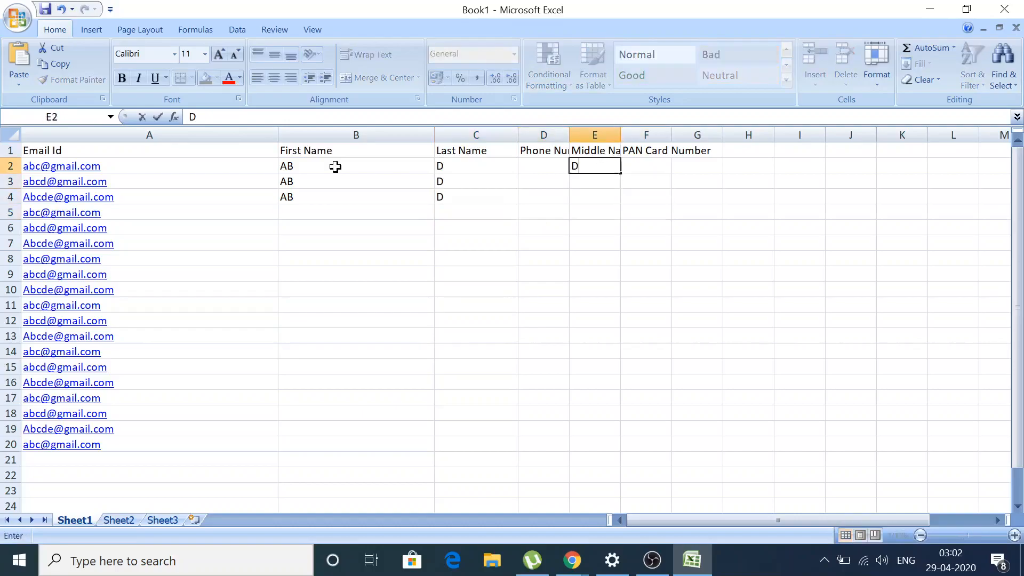
pyautogui.write('C')
pyautogui.press('Return')
pyautogui.write('C')
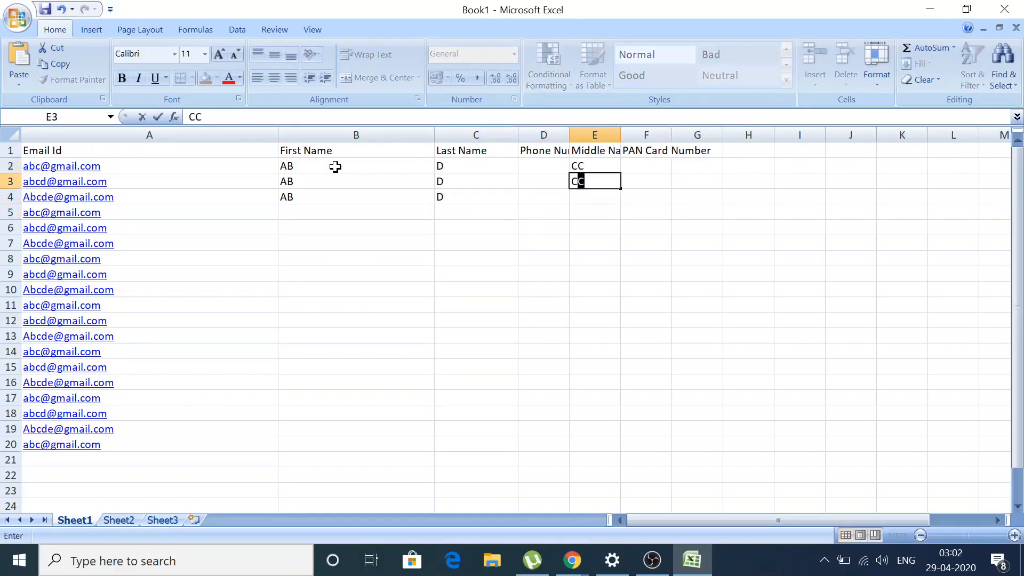
pyautogui.press('Up')
pyautogui.press('Down')
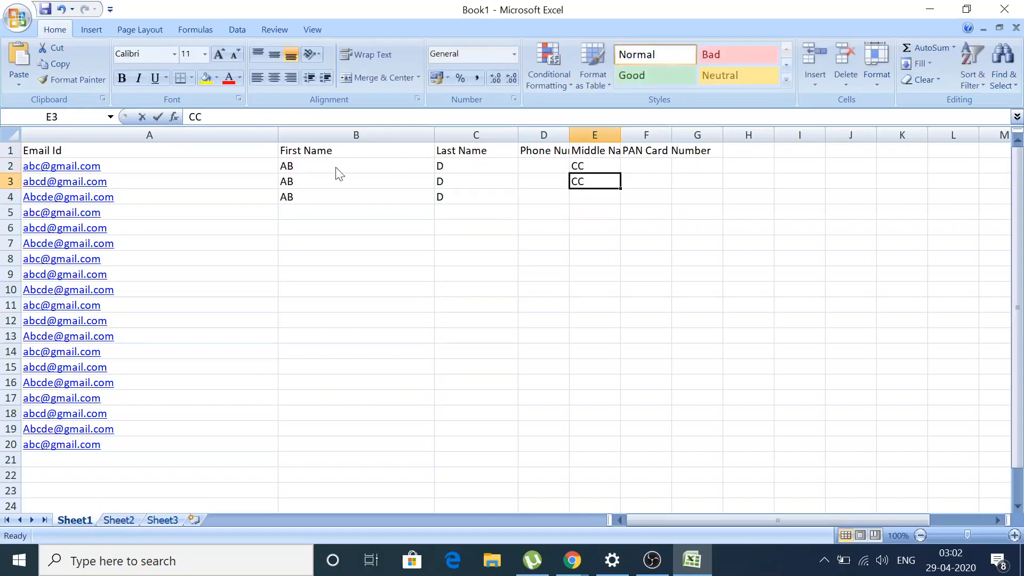
pyautogui.write('C')
pyautogui.press('BackSpace')
pyautogui.press('Up')
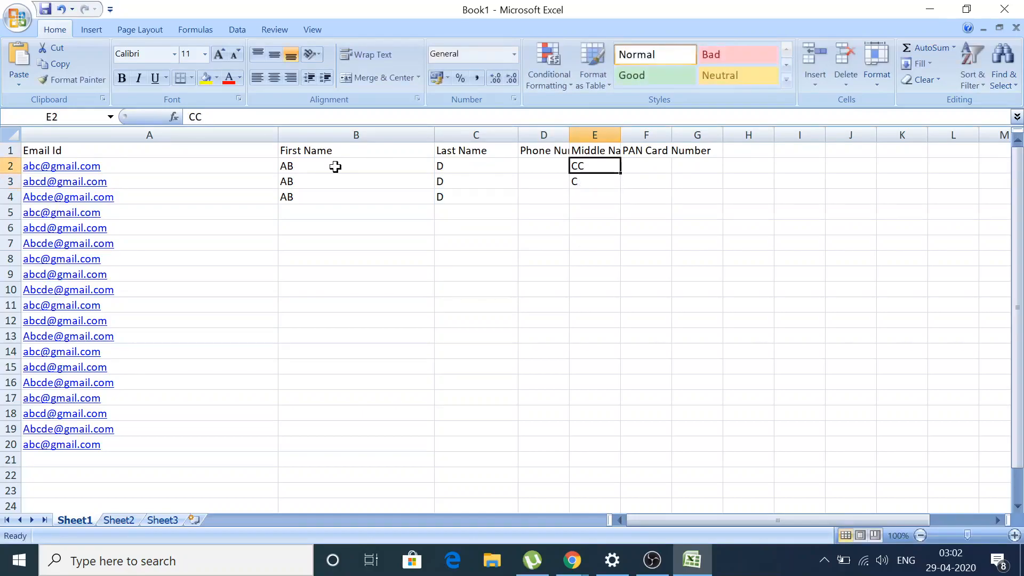
pyautogui.write('C')
pyautogui.press('Down')
pyautogui.press('Down')
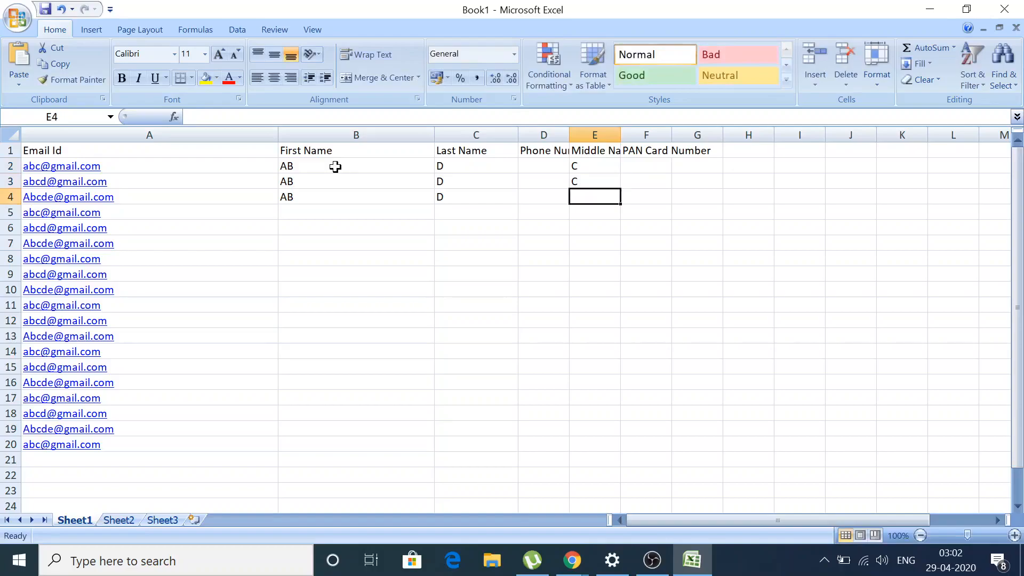
pyautogui.write('C')
# Fill AB, D and C down their columns toward row 20.
pyautogui.moveTo(322, 171); pyautogui.dragTo(347, 197)
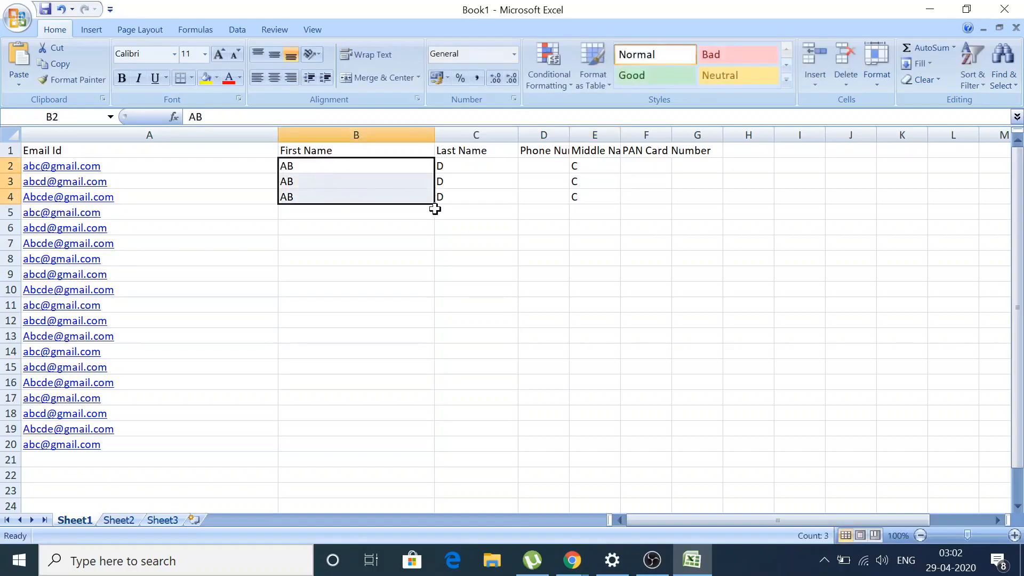
pyautogui.moveTo(436, 204); pyautogui.dragTo(433, 448)
pyautogui.moveTo(471, 167); pyautogui.dragTo(510, 448)
pyautogui.moveTo(585, 163); pyautogui.dragTo(620, 433)
pyautogui.moveTo(569, 134); pyautogui.dragTo(636, 134)
# Enter the sample phone number in D2 and fill it down to row 20.
pyautogui.click(570, 169)
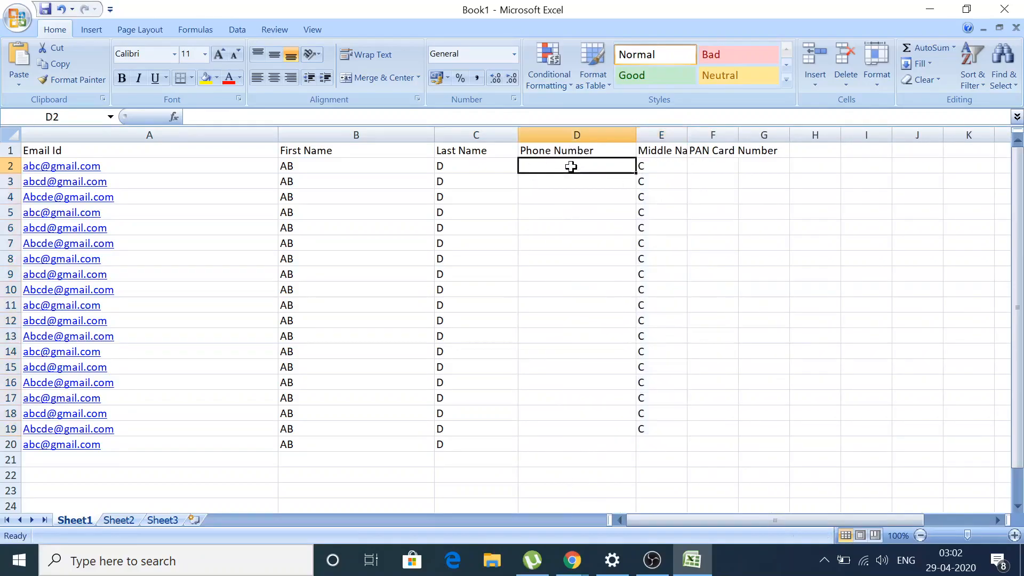
pyautogui.write('999998887')
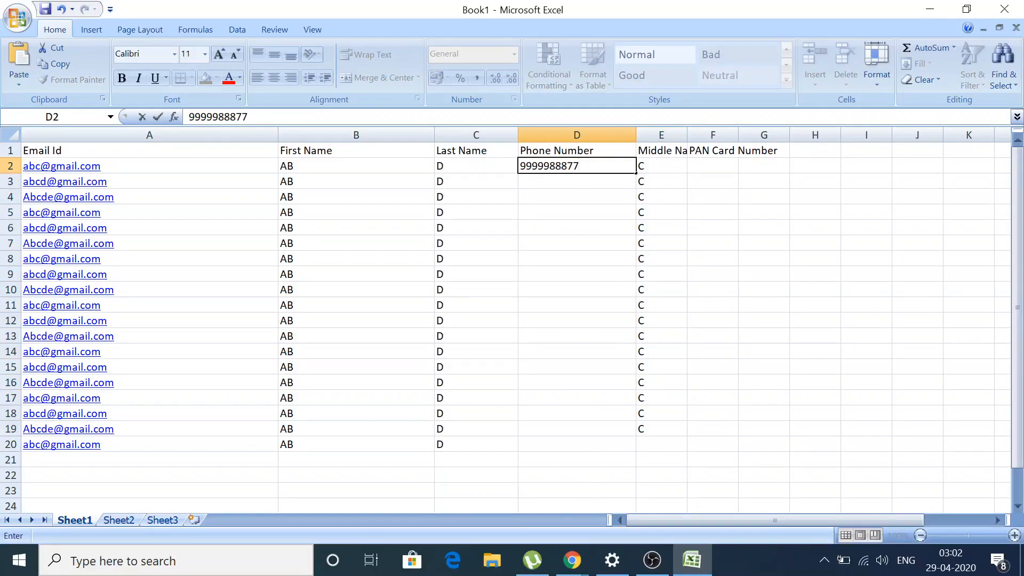
pyautogui.write('7')
pyautogui.press('Return')
pyautogui.click(570, 166)
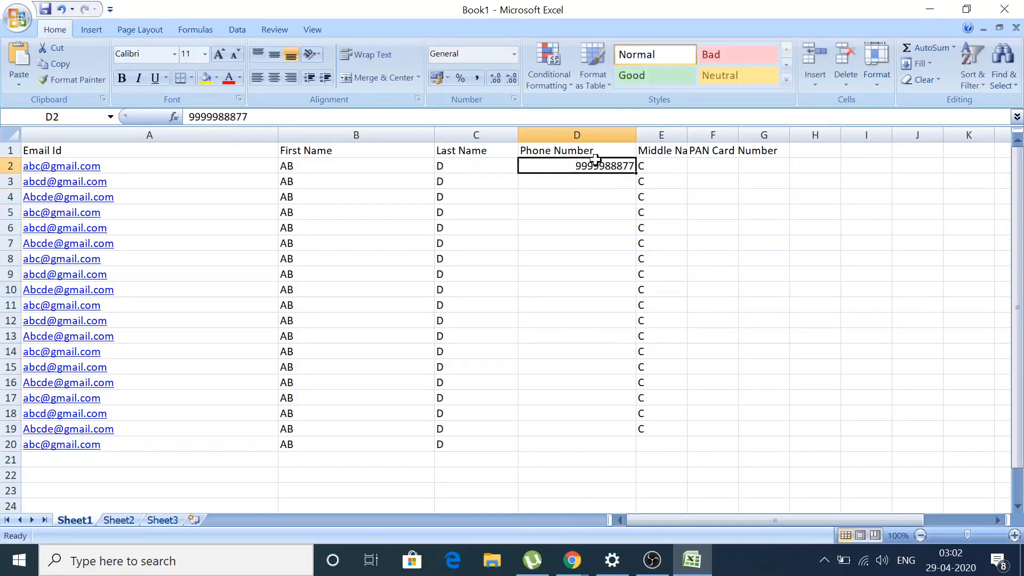
pyautogui.moveTo(635, 174); pyautogui.dragTo(612, 444)
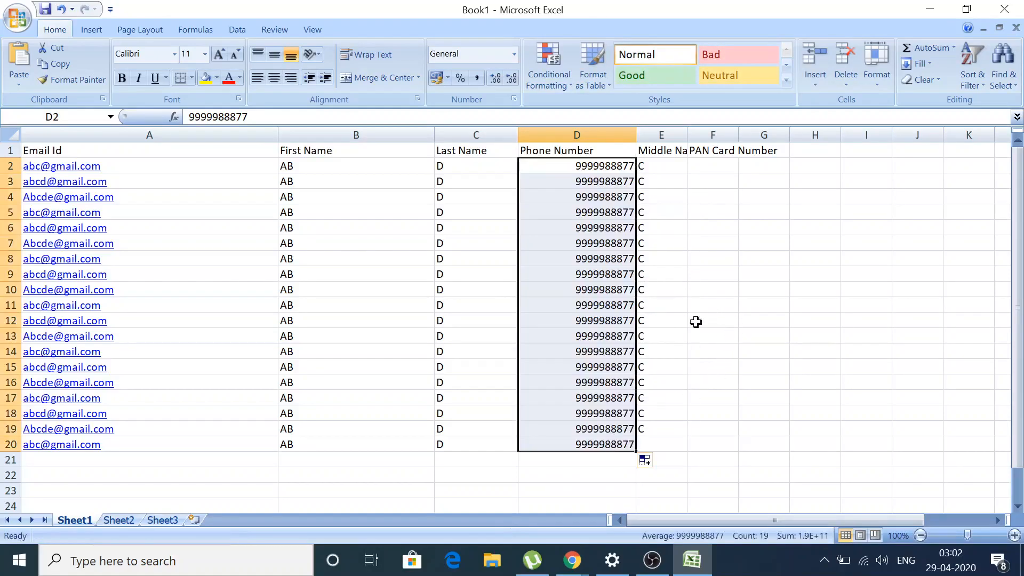
pyautogui.click(663, 442)
# Enter V as the middle name in E20 and delete the PAN Card Number column.
pyautogui.write('V')
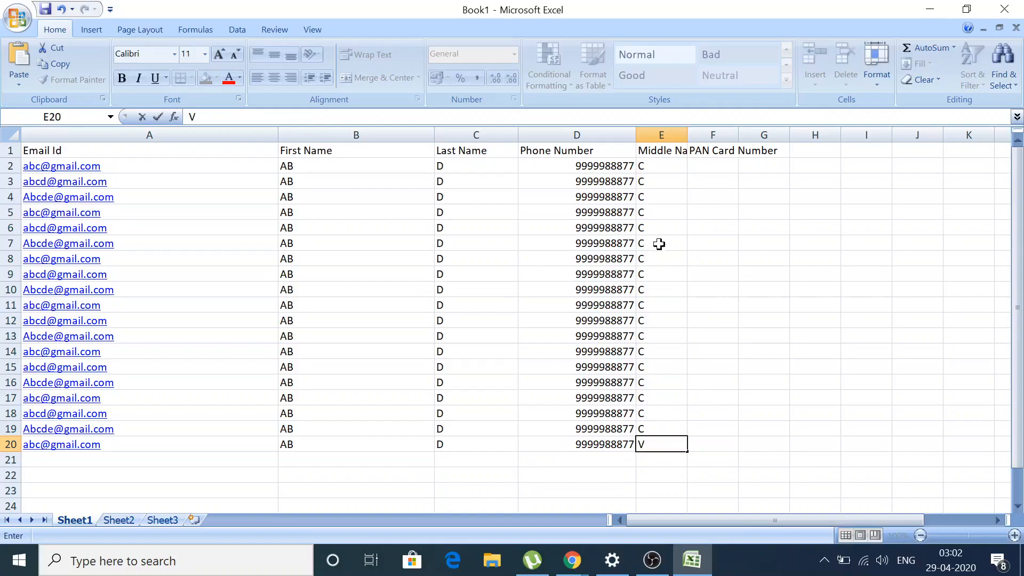
pyautogui.click(674, 163)
pyautogui.click(703, 134)
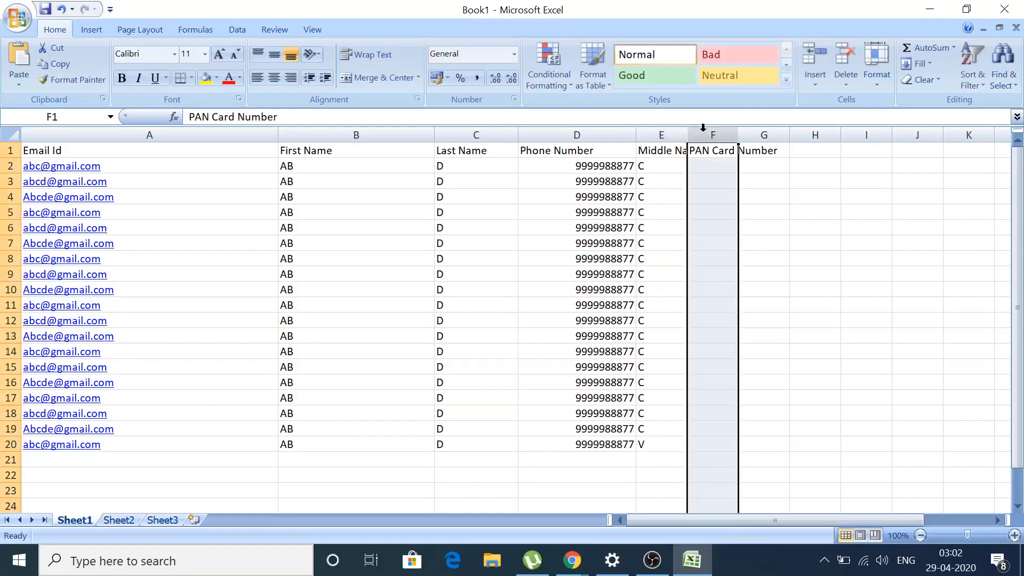
pyautogui.rightClick(702, 135)
pyautogui.click(748, 218)
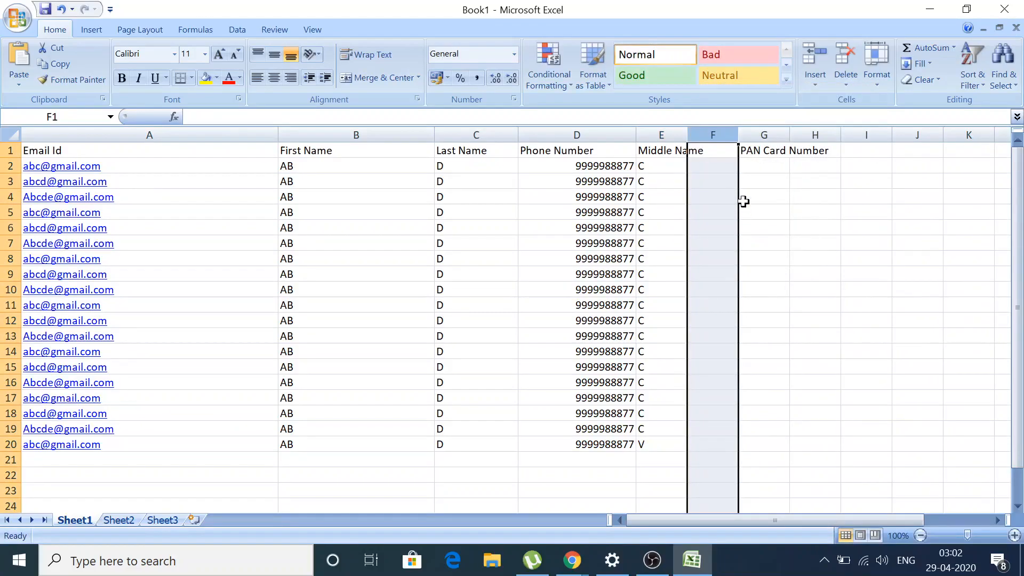
pyautogui.hotkey('ctrl', 'z')
pyautogui.click(721, 134)
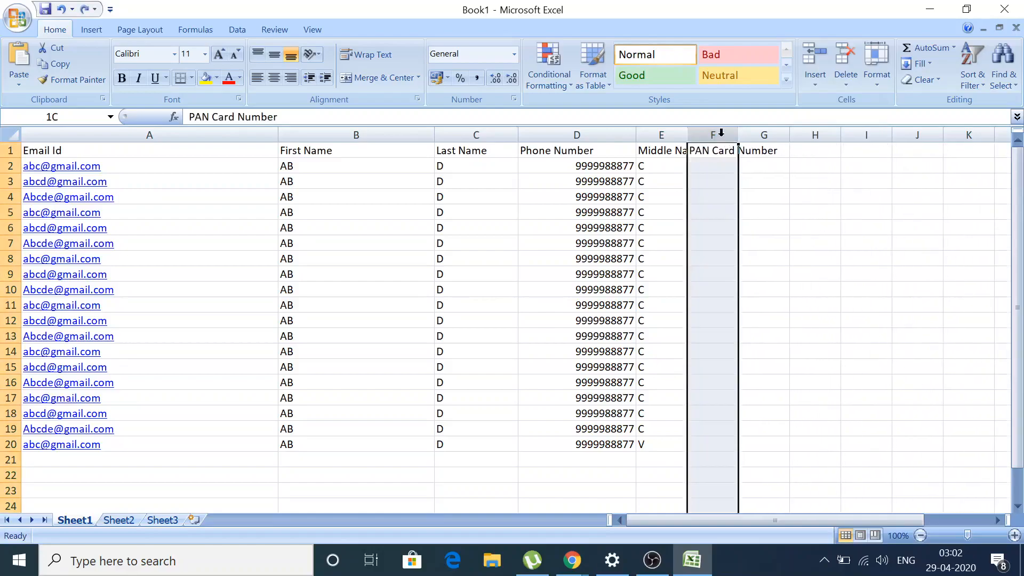
pyautogui.rightClick(722, 135)
pyautogui.click(757, 234)
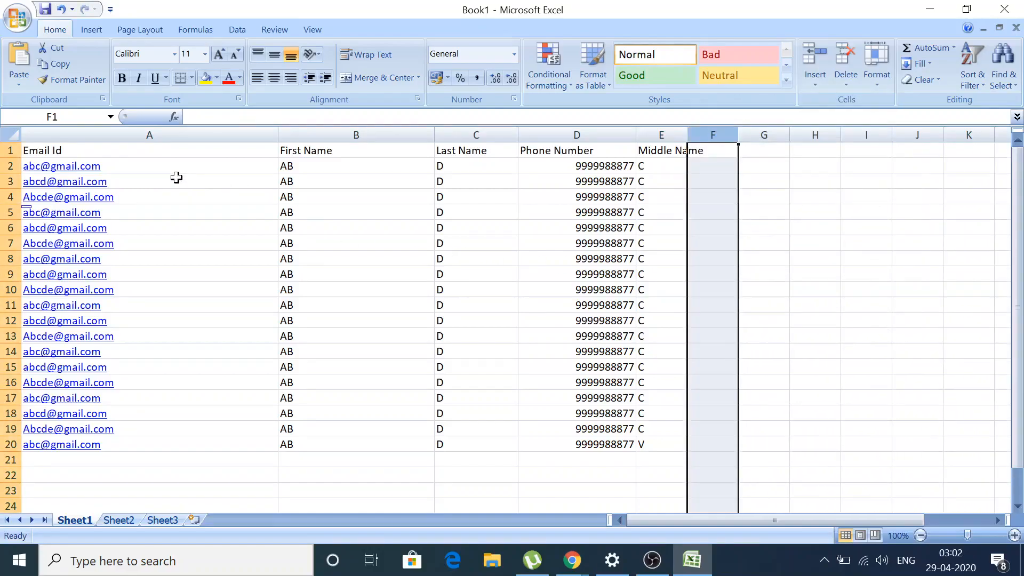
# Copy contact rows A2:E20 and return to the Mailchimp import page.
pyautogui.click(137, 161)
pyautogui.moveTo(137, 161); pyautogui.dragTo(660, 440)
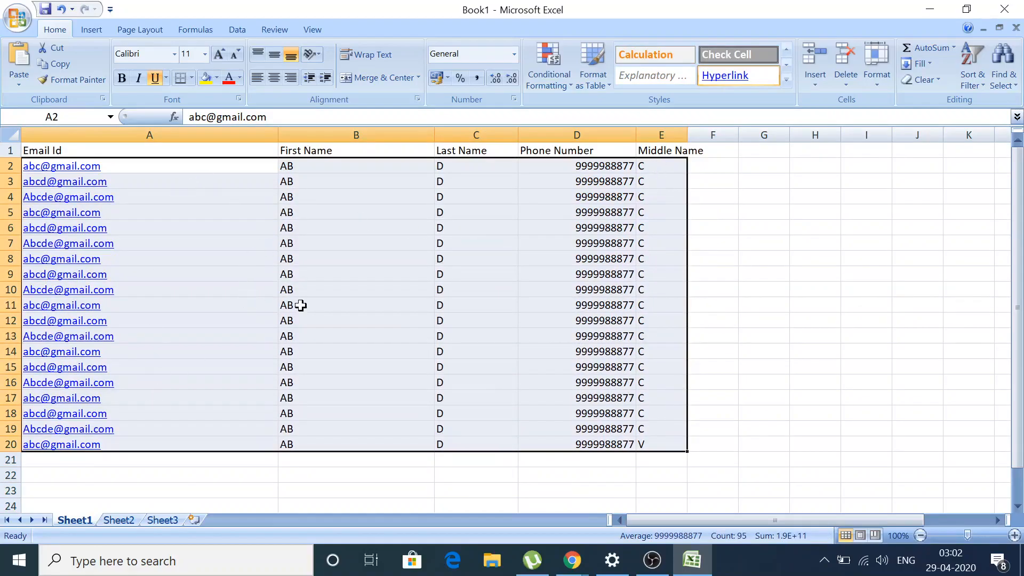
pyautogui.hotkey('ctrl', 'c')
pyautogui.click(572, 560)
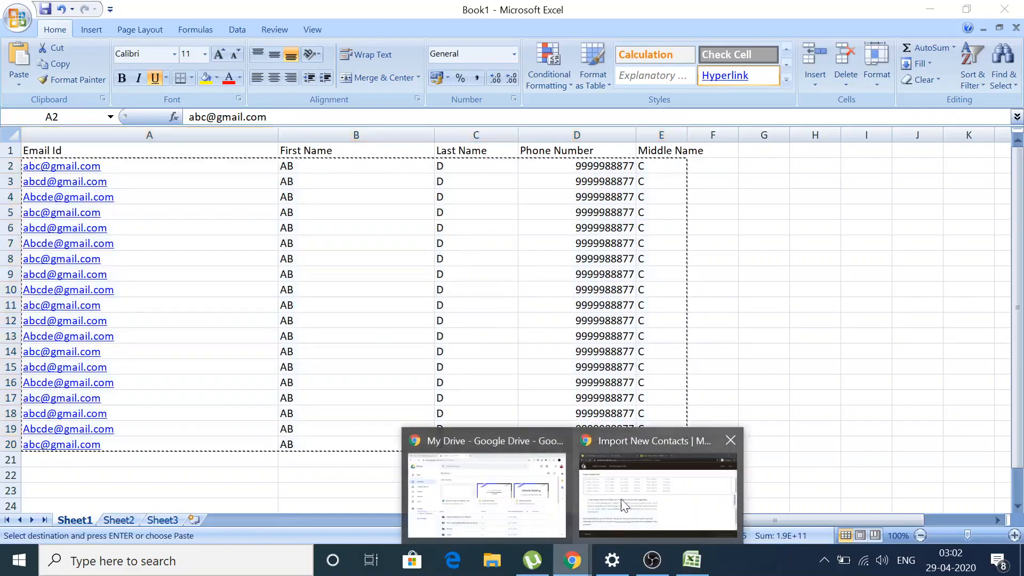
pyautogui.click(622, 507)
# Paste the 19 contact rows, accept the possible billing-plan upgrade, and continue to matching.
pyautogui.hotkey('ctrl', 'v')
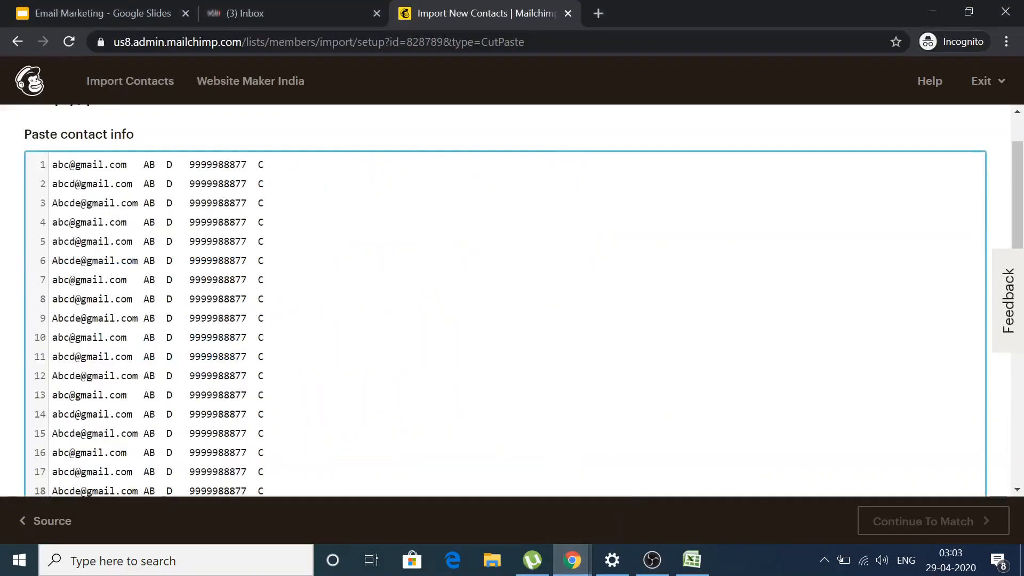
pyautogui.scroll(-5, 506, 299)
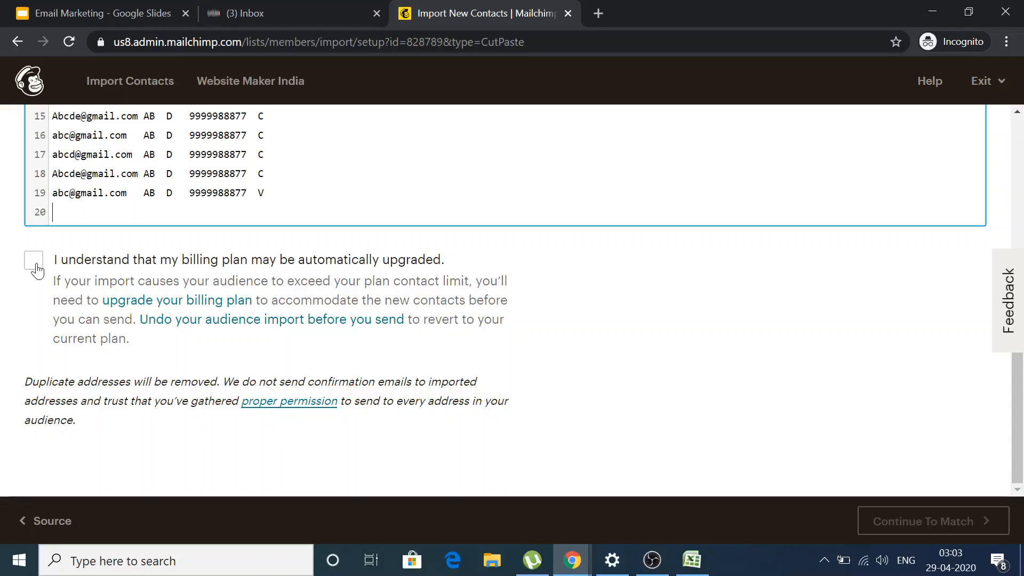
pyautogui.click(35, 270)
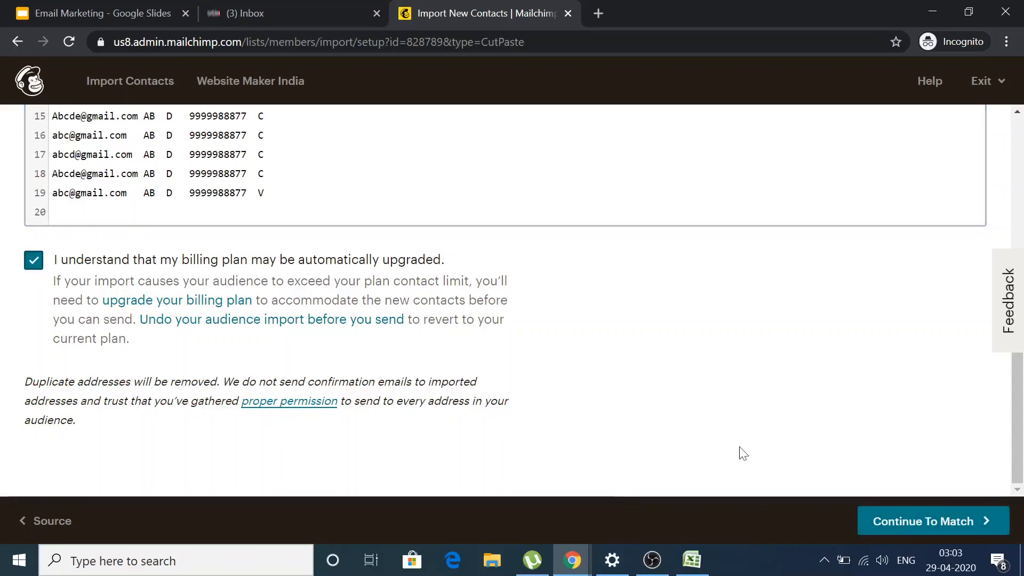
pyautogui.click(884, 521)
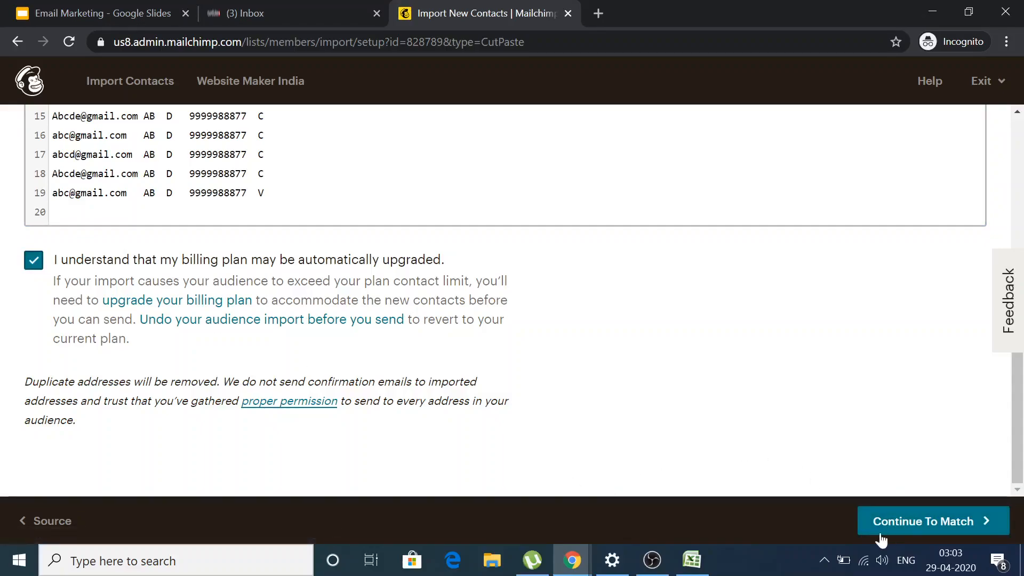
pyautogui.click(874, 525)
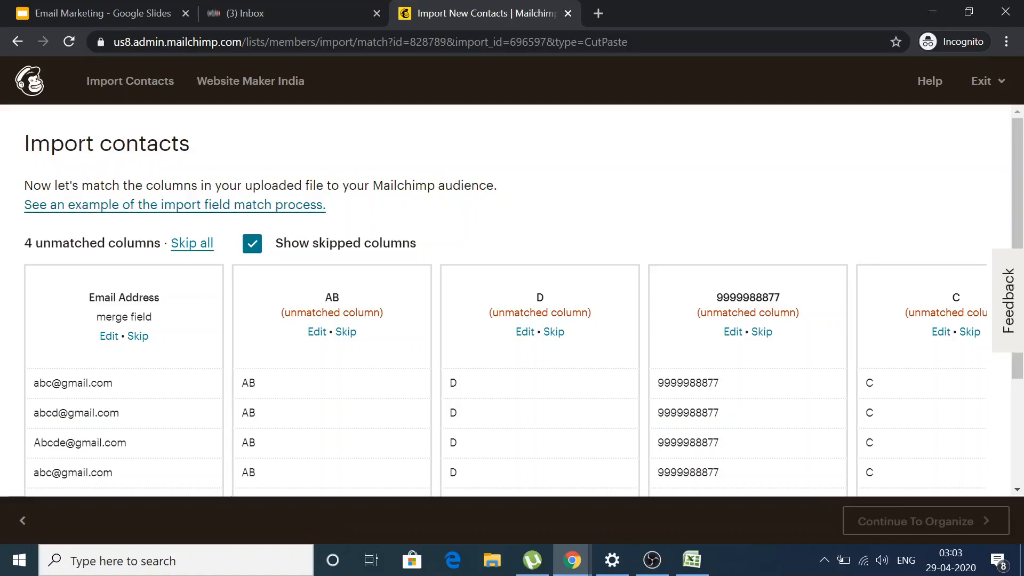
# Match the AB column to the First Name field.
pyautogui.scroll(-1, 115, 220)
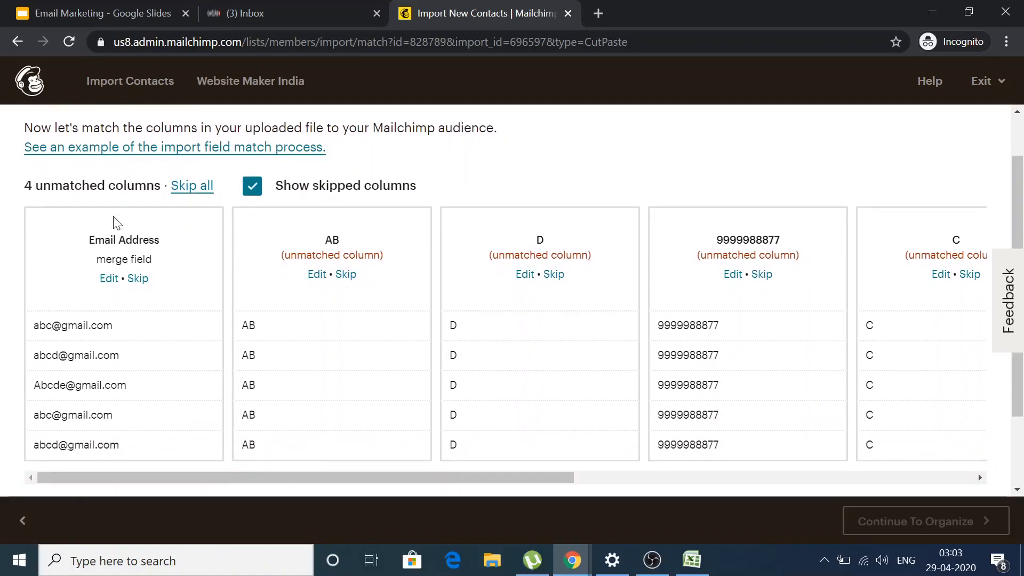
pyautogui.scroll(-1, 118, 223)
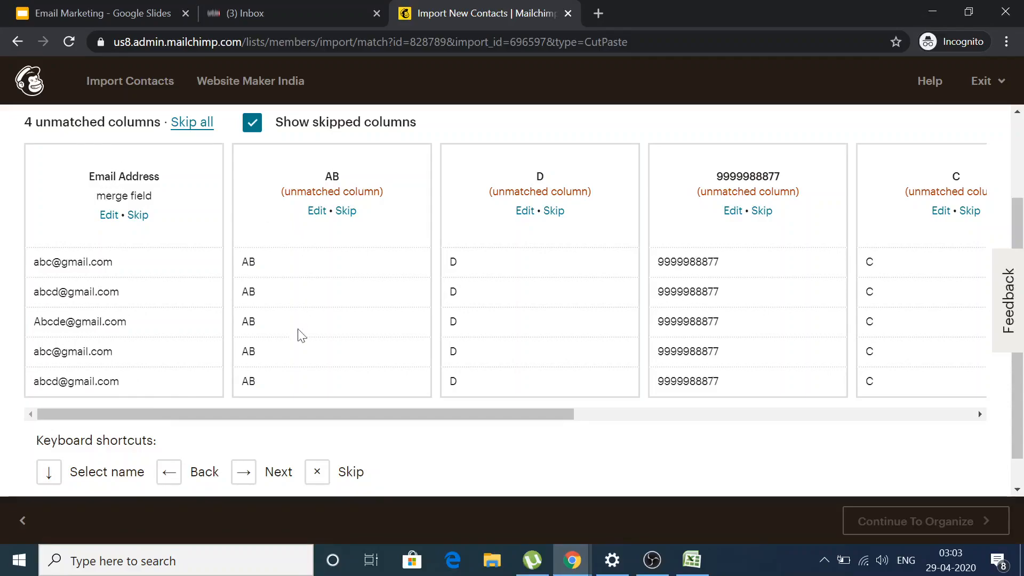
pyautogui.click(321, 211)
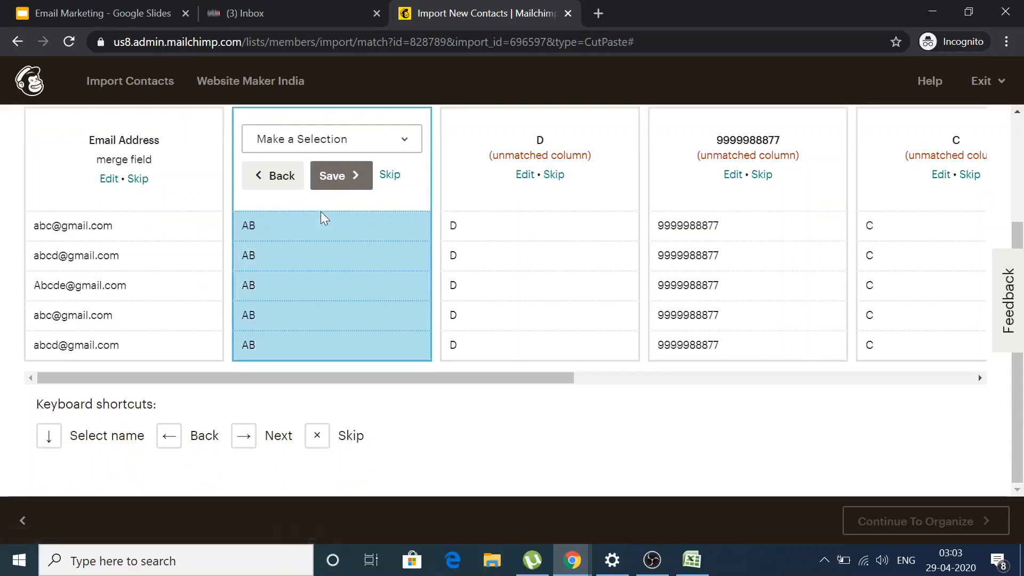
pyautogui.click(295, 142)
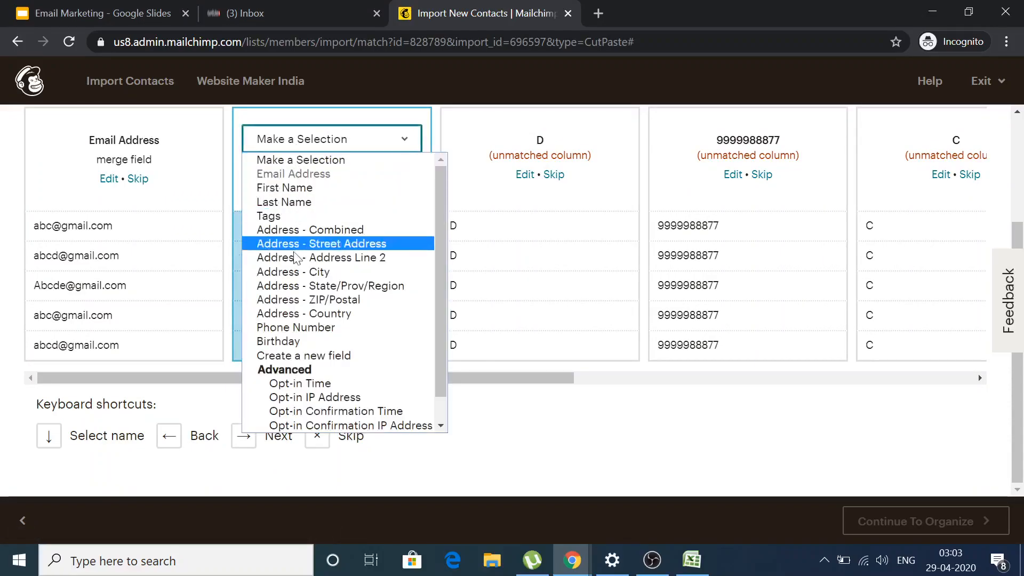
pyautogui.click(286, 188)
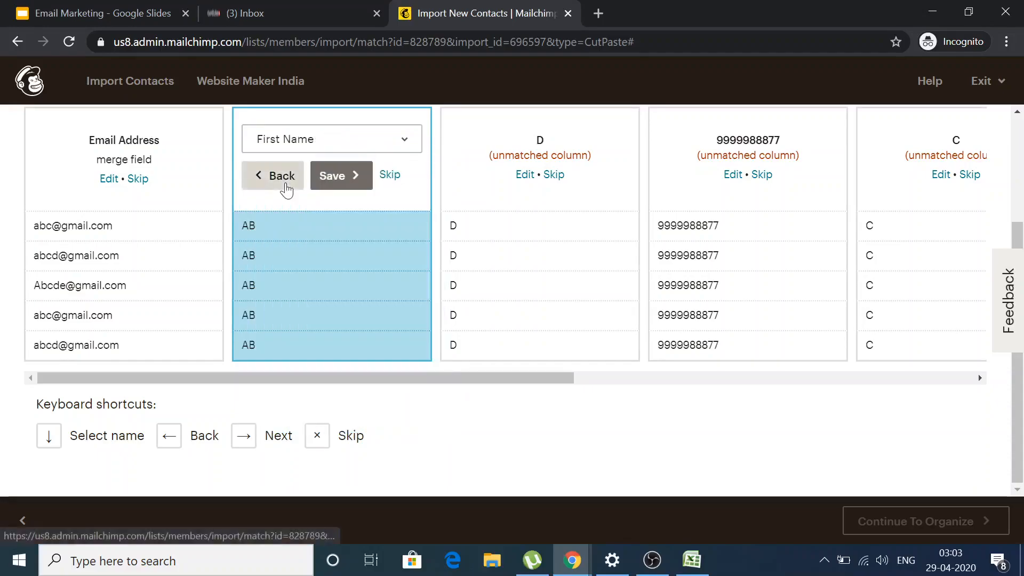
pyautogui.click(342, 175)
# Match the D column to the Last Name field.
pyautogui.click(480, 142)
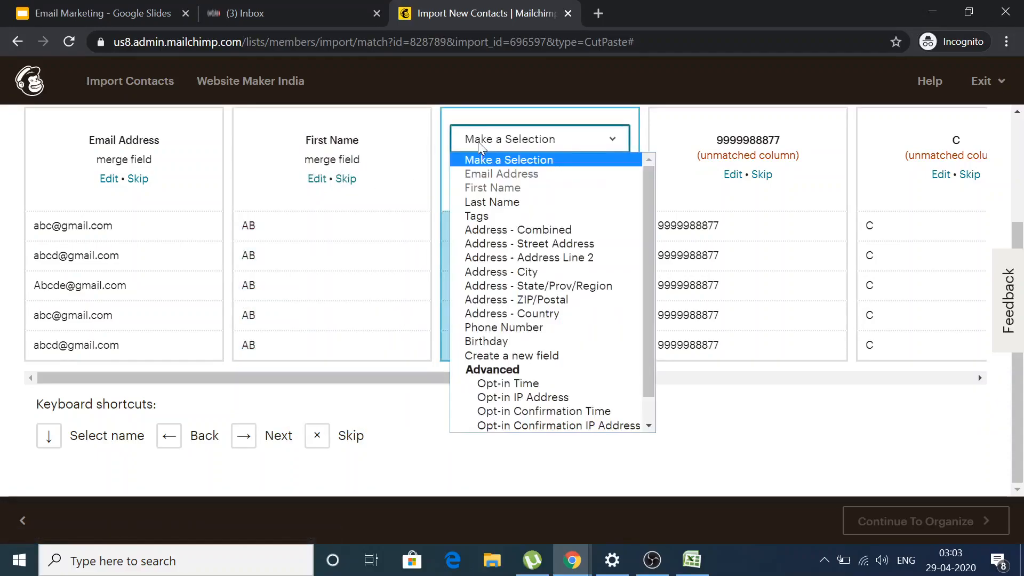
pyautogui.click(487, 202)
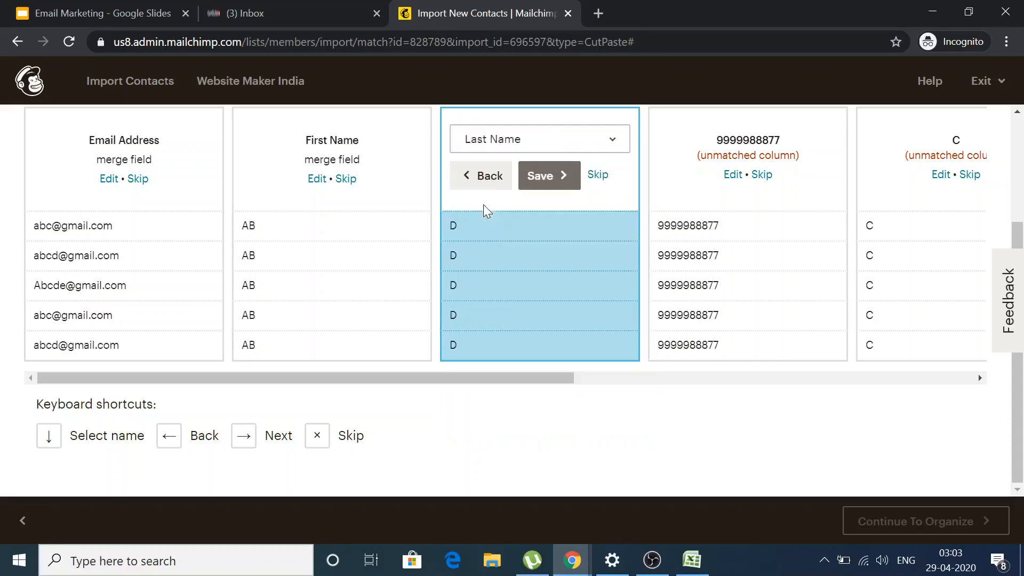
pyautogui.click(547, 188)
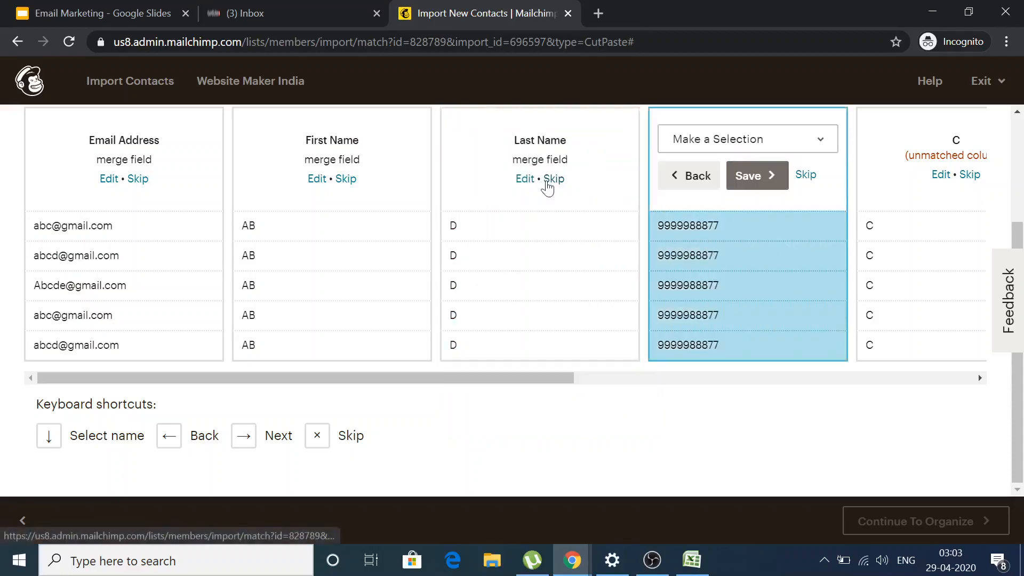
pyautogui.click(708, 145)
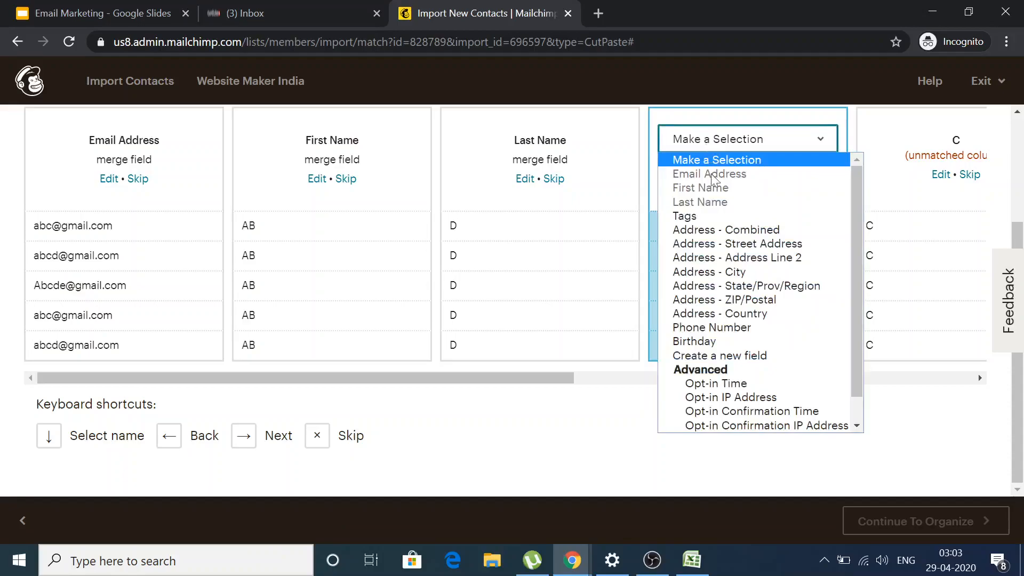
pyautogui.scroll(-2, 732, 336)
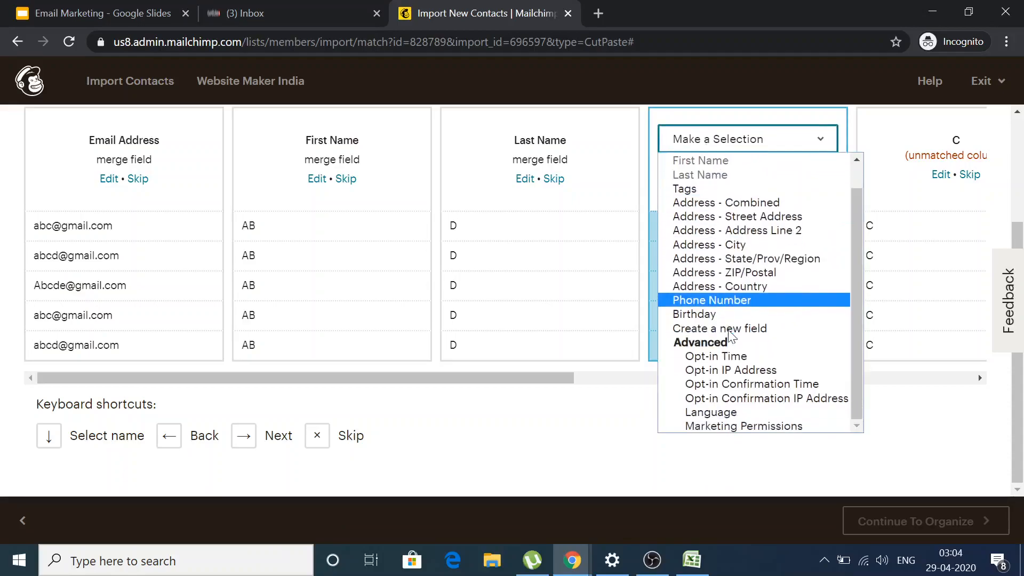
pyautogui.scroll(2, 730, 332)
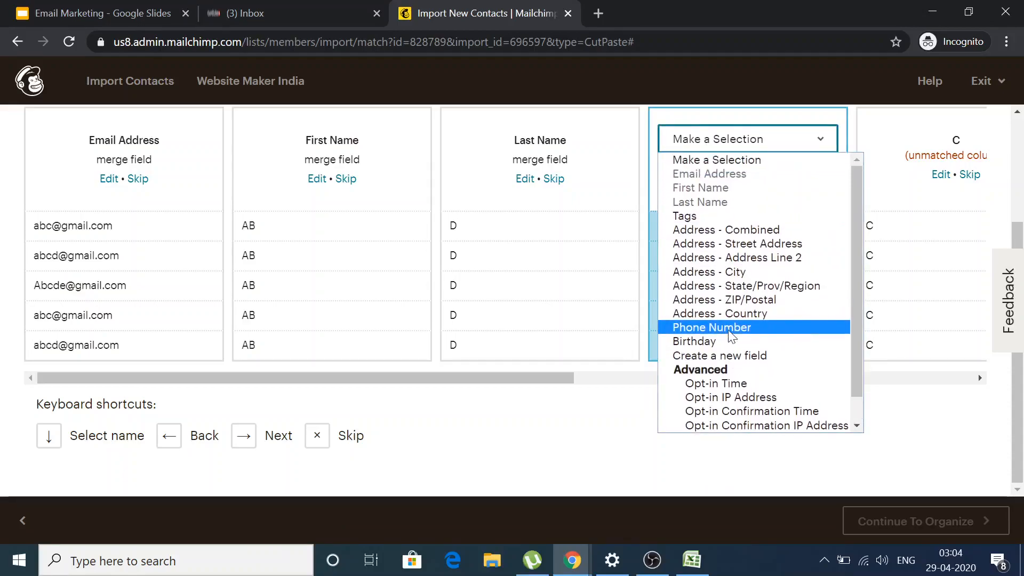
pyautogui.click(765, 355)
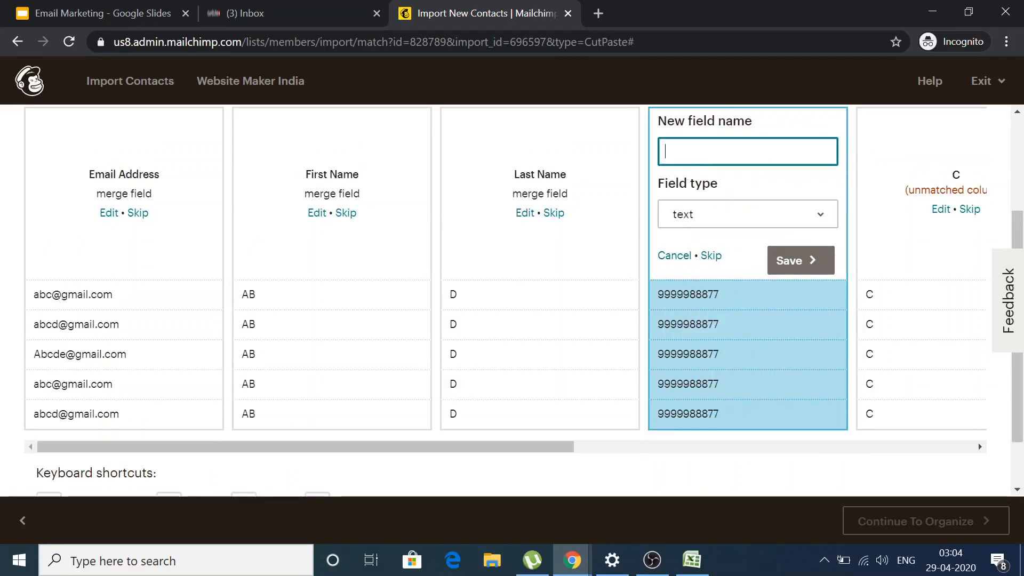
pyautogui.write('Mobile Number')
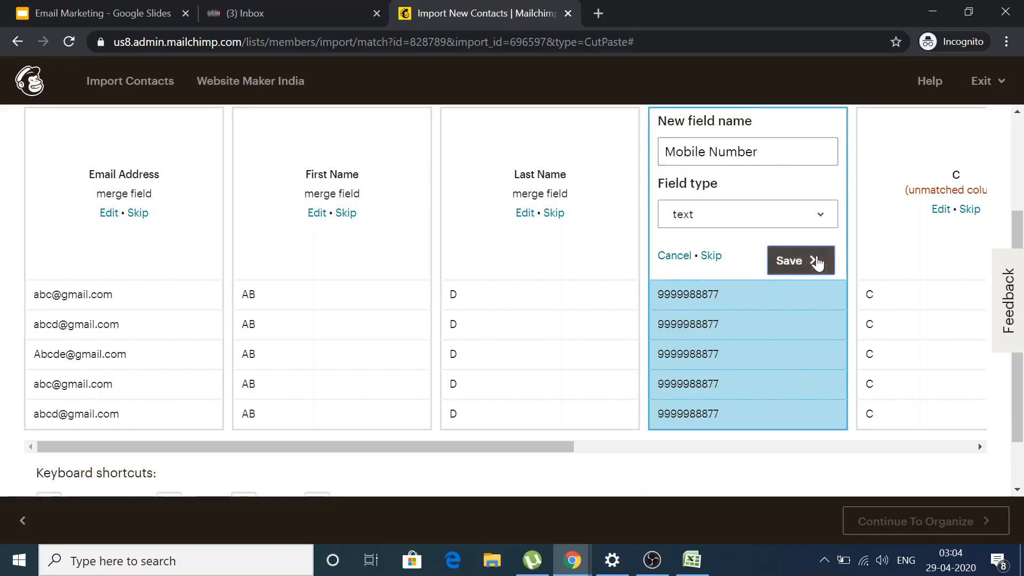
pyautogui.click(816, 257)
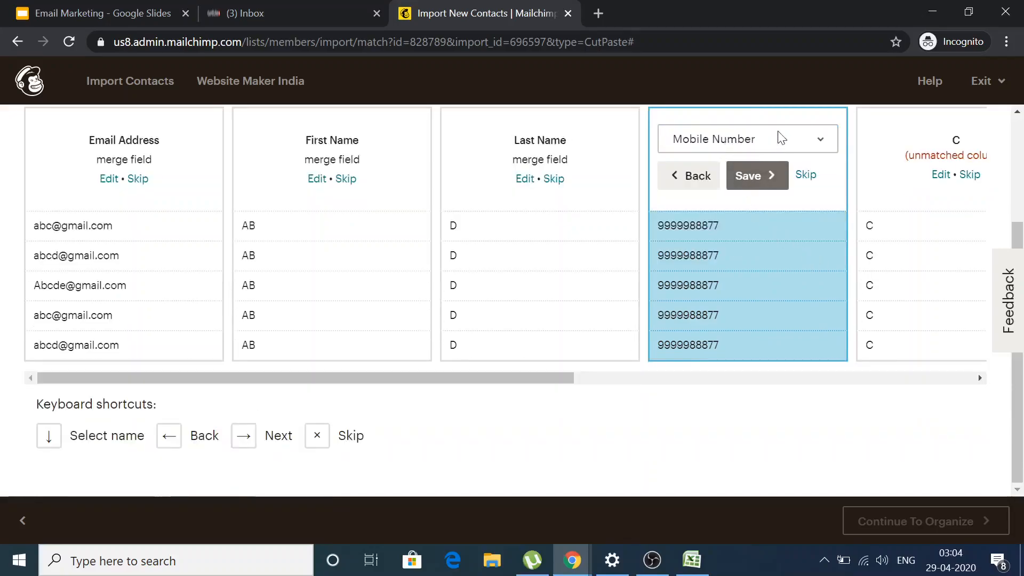
pyautogui.click(764, 180)
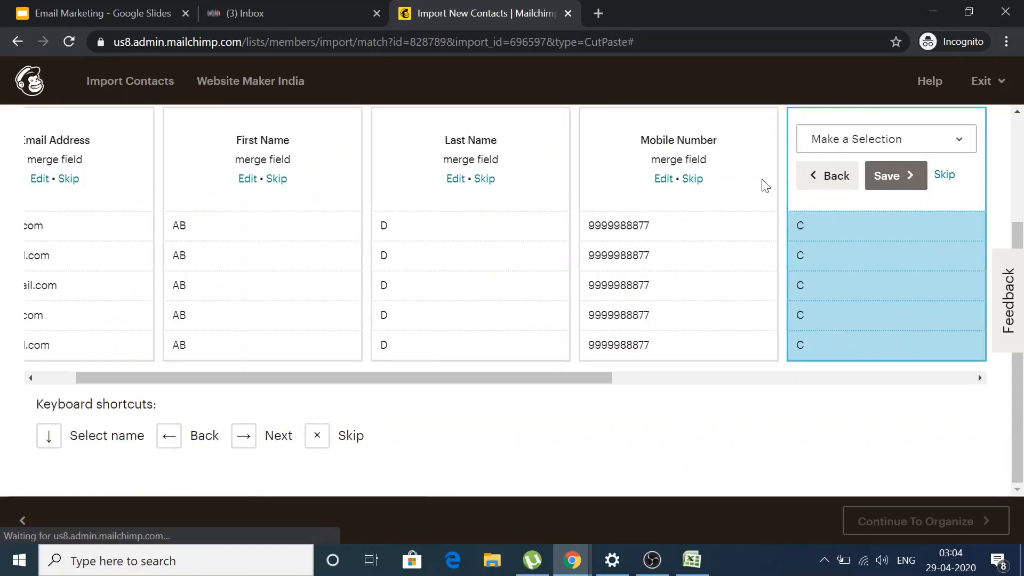
# Create a new Middle Name field for column C, leaving every column matched.
pyautogui.click(873, 141)
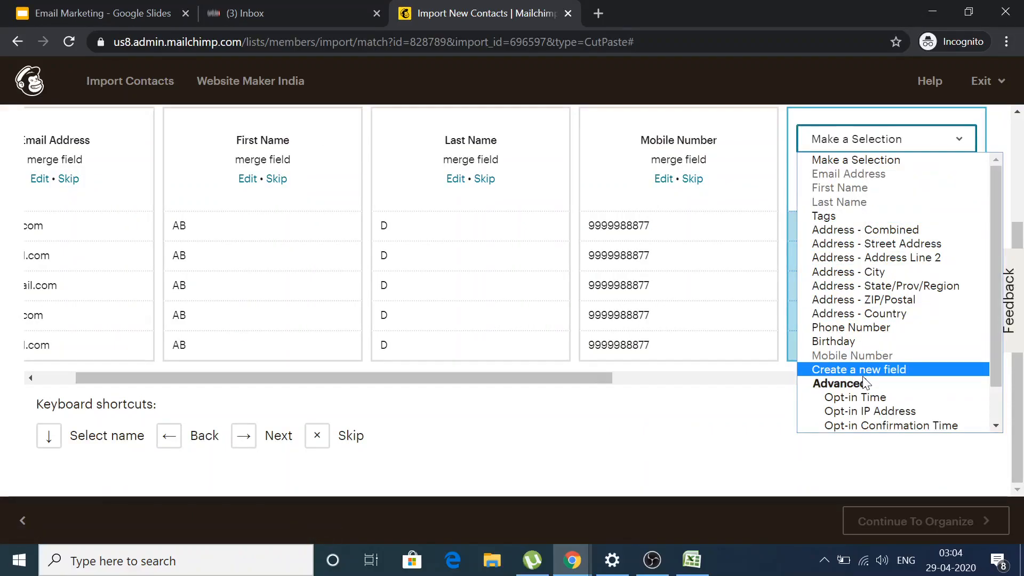
pyautogui.click(915, 370)
pyautogui.write('Middle Name')
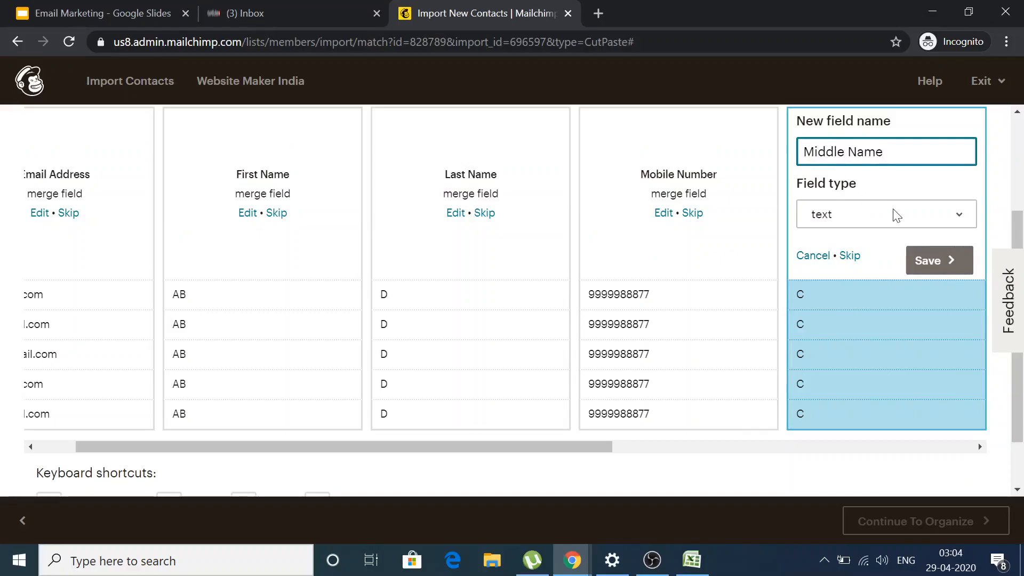
pyautogui.click(926, 260)
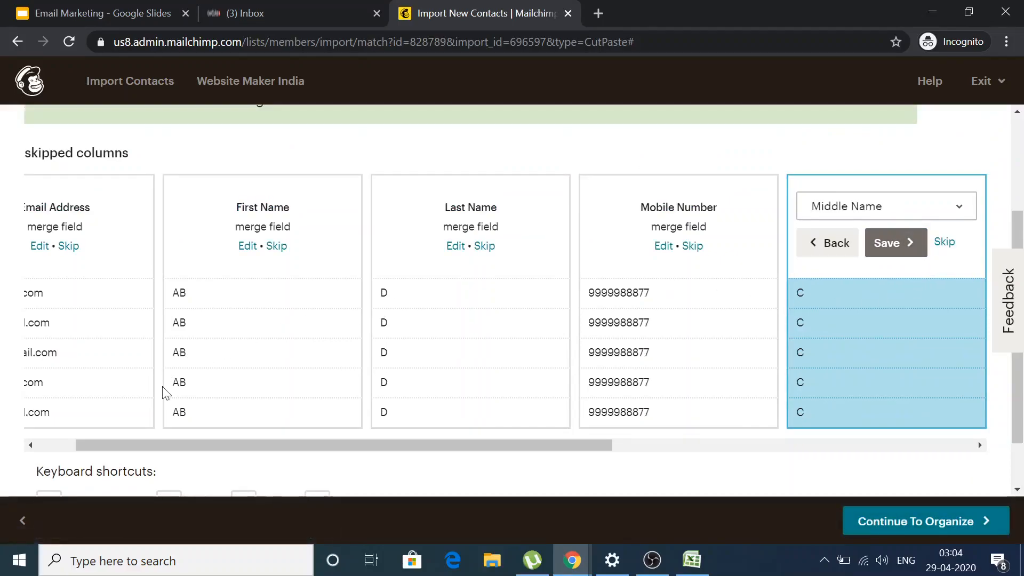
pyautogui.moveTo(224, 446); pyautogui.dragTo(64, 421)
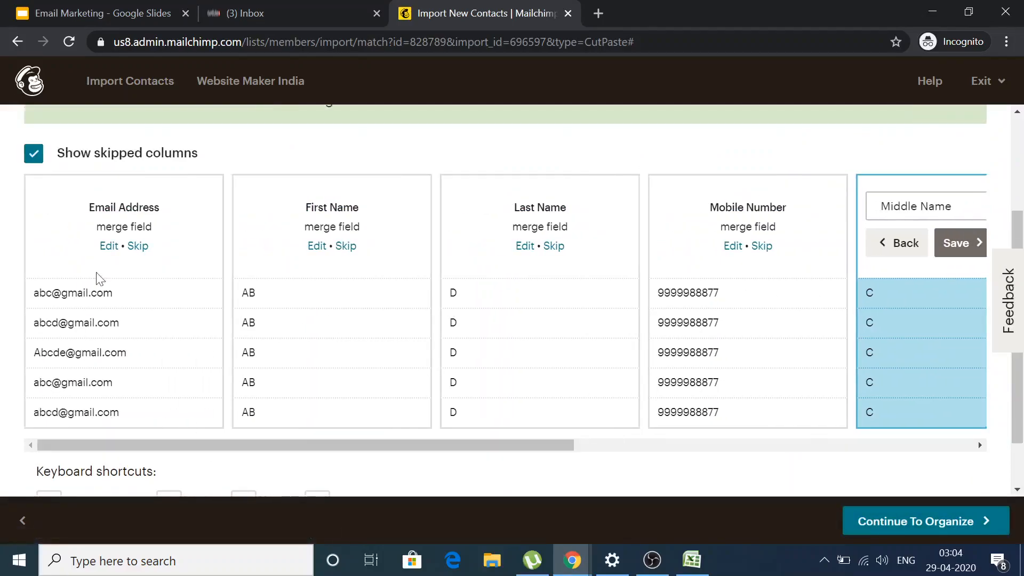
pyautogui.scroll(-2, 281, 442)
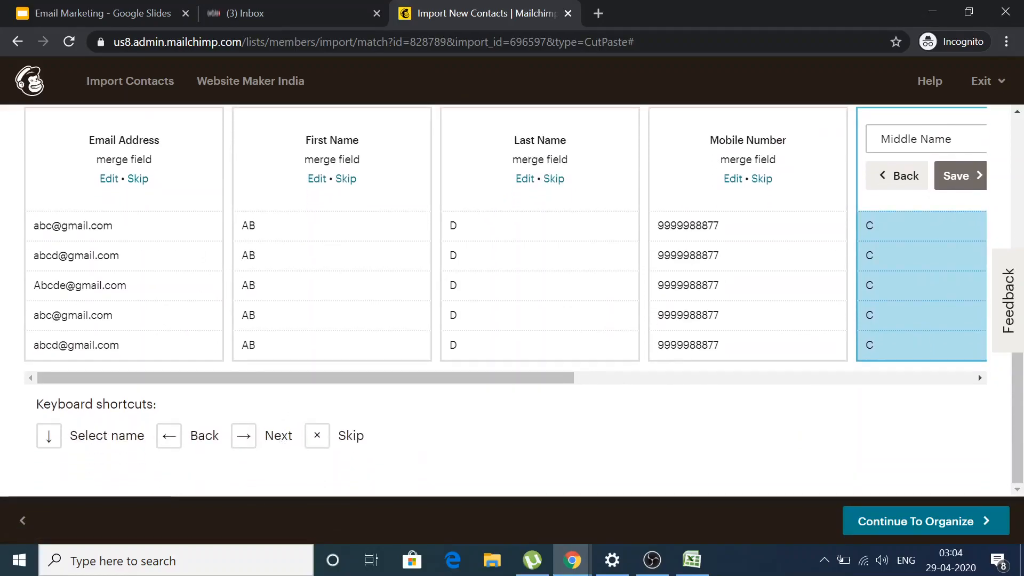
pyautogui.scroll(4, 862, 430)
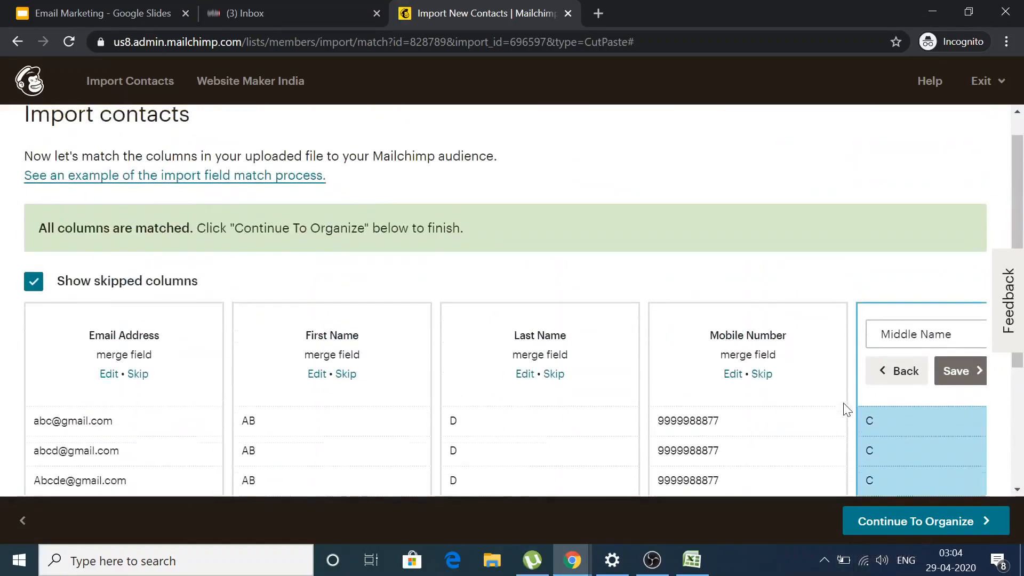
pyautogui.click(917, 521)
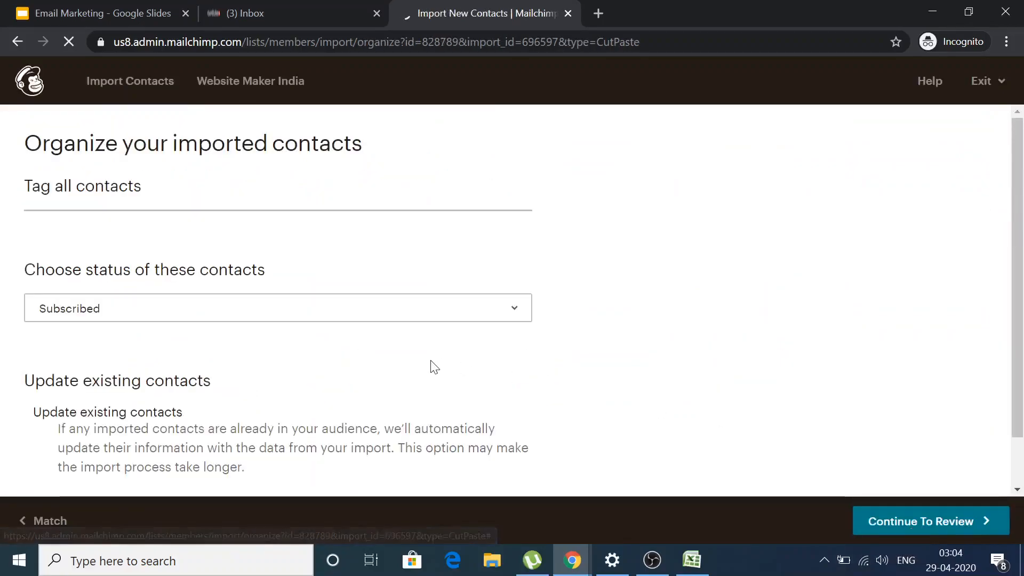
pyautogui.scroll(-1, 261, 334)
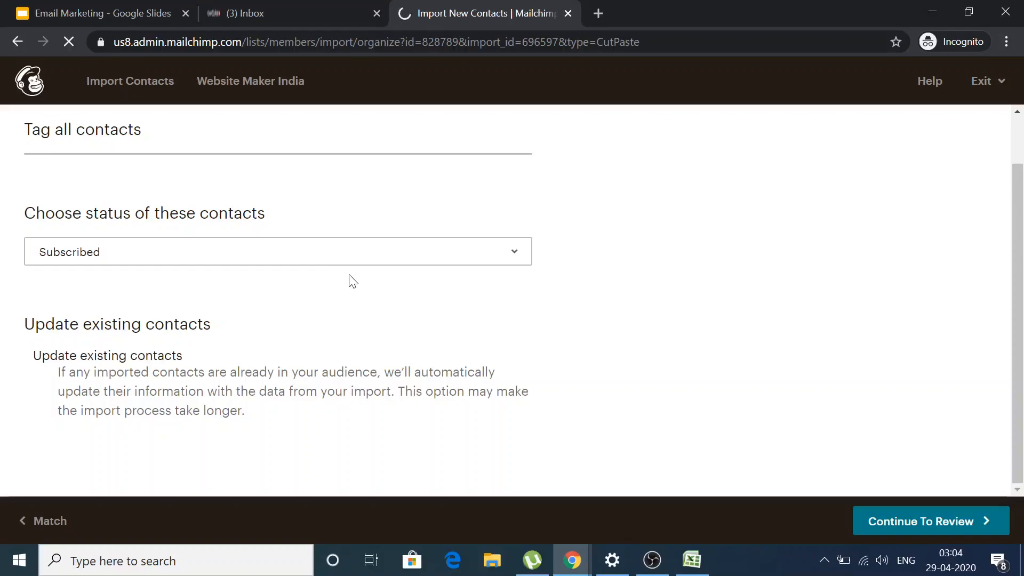
pyautogui.click(211, 263)
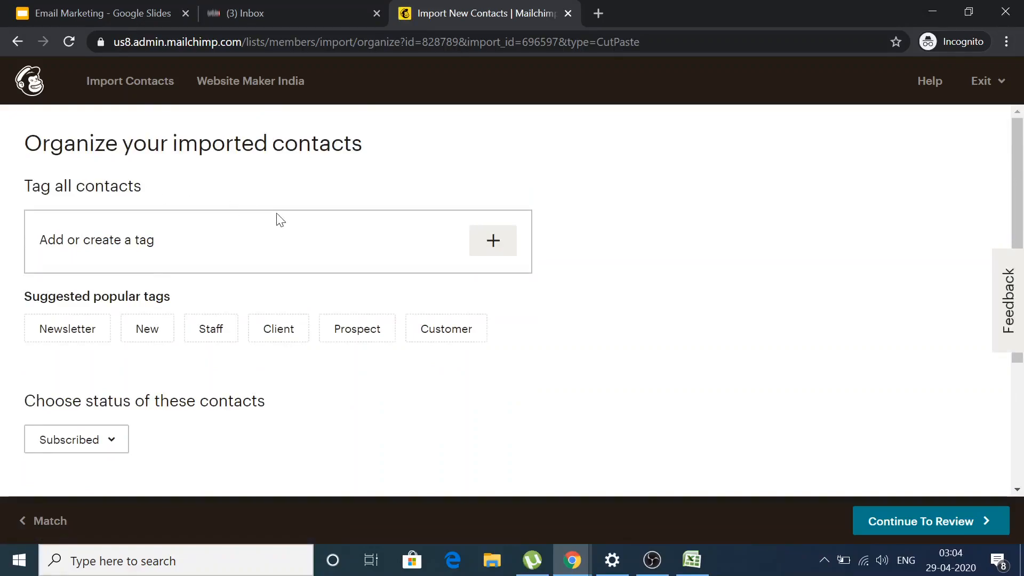
pyautogui.scroll(-3, 278, 219)
pyautogui.scroll(3, 277, 219)
pyautogui.scroll(-2, 277, 219)
pyautogui.click(100, 345)
pyautogui.click(100, 346)
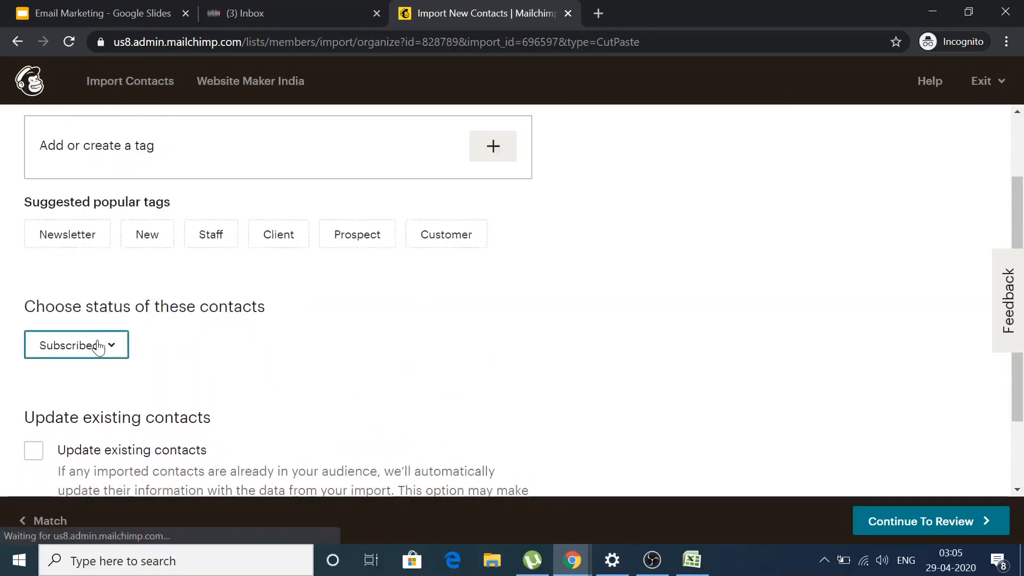
pyautogui.scroll(2, 330, 323)
pyautogui.click(165, 246)
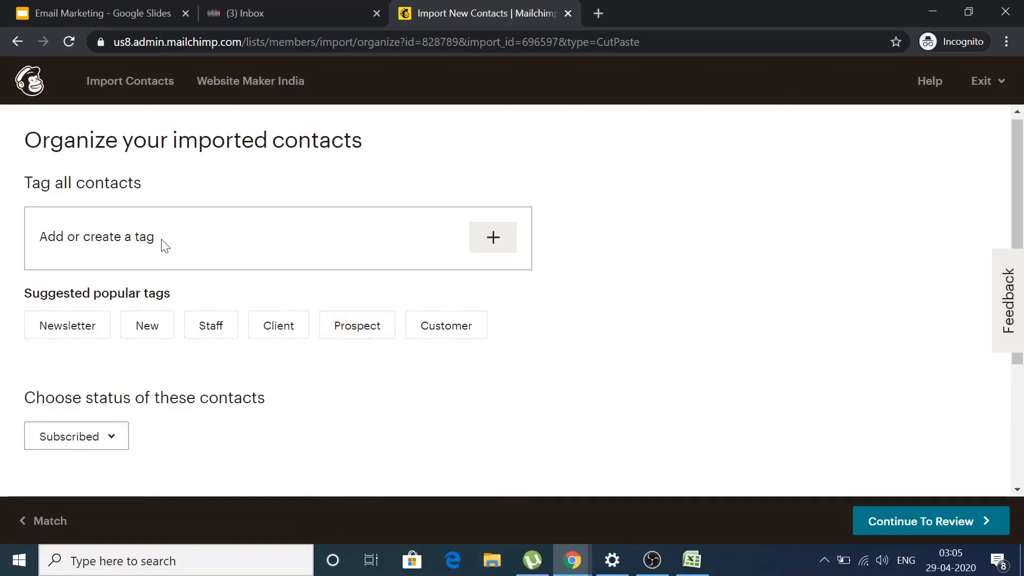
# Create the tag 'Self Created Demo' and apply it to all imported contacts.
pyautogui.click(495, 242)
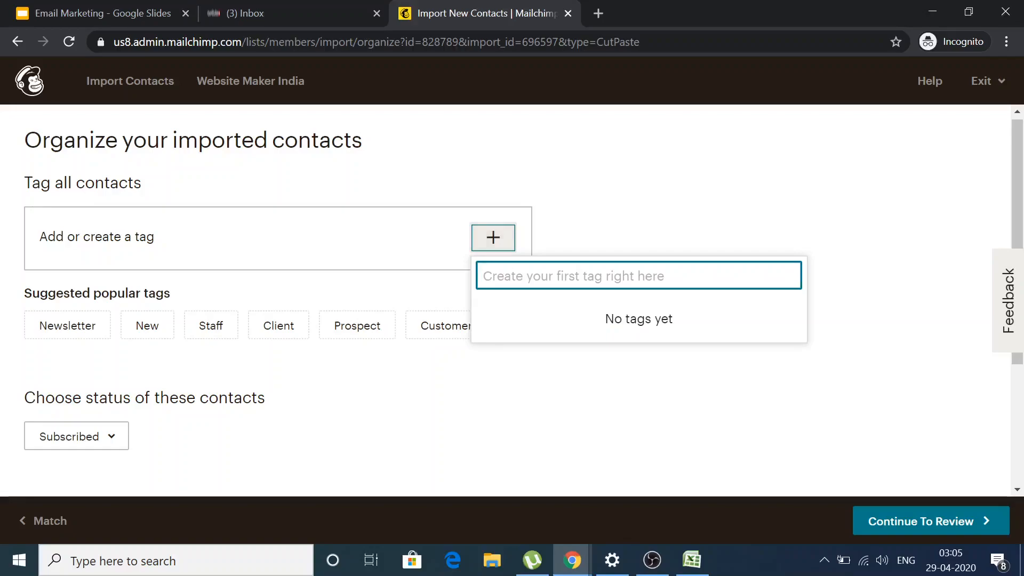
pyautogui.write('Self Created Demo')
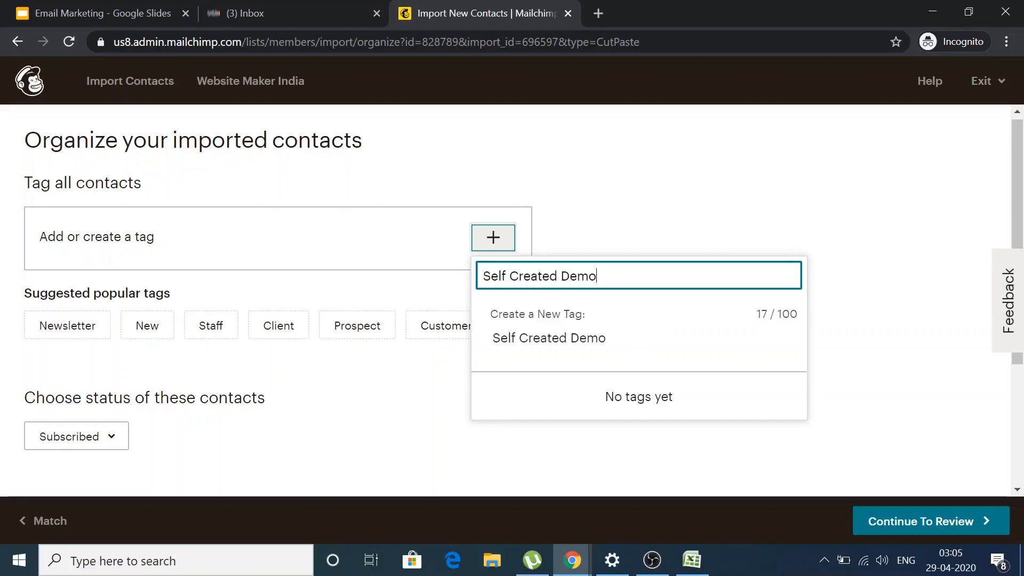
pyautogui.click(556, 340)
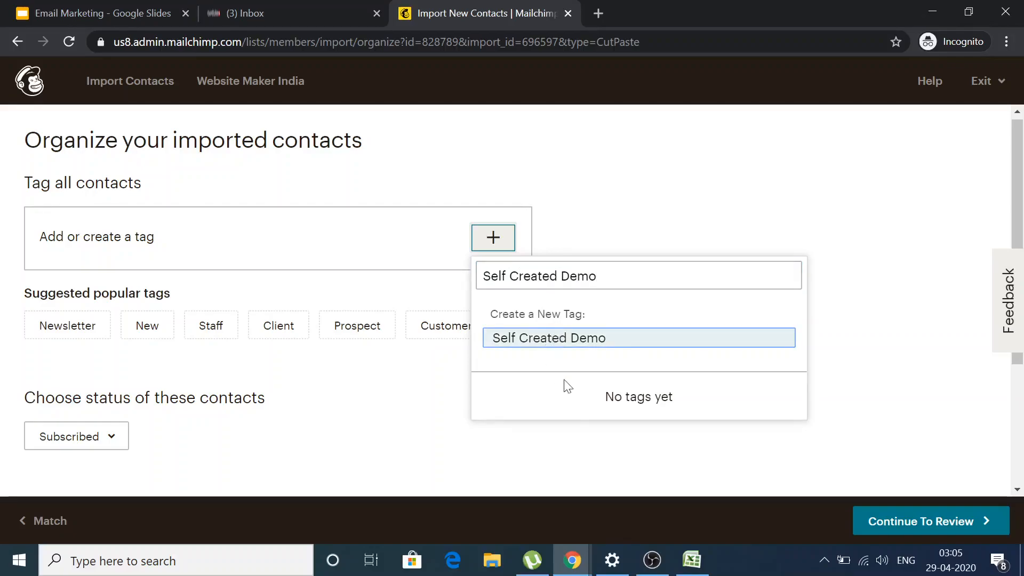
# Enable 'Update existing contacts' and continue to the import review.
pyautogui.scroll(-3, 386, 409)
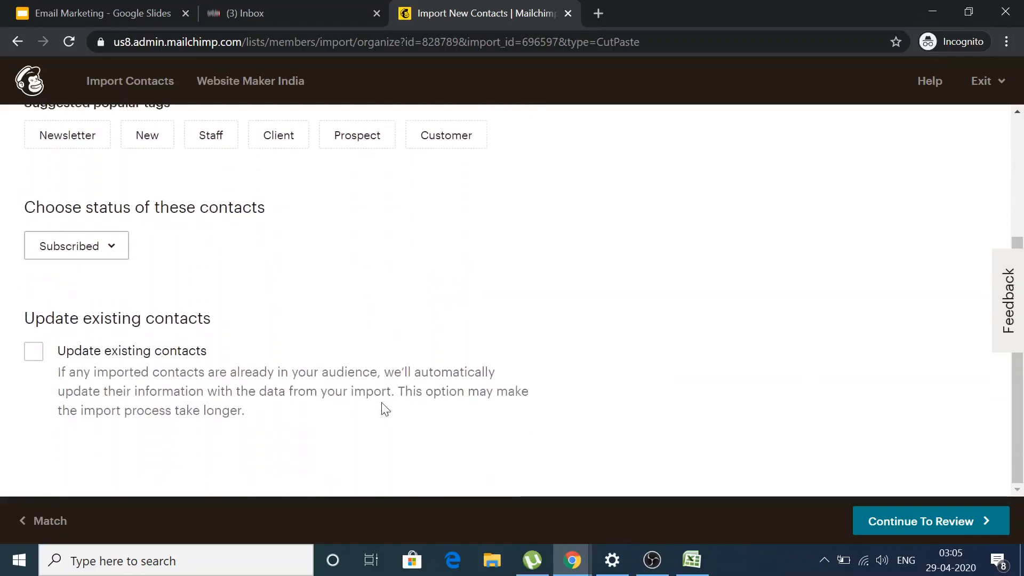
pyautogui.click(36, 360)
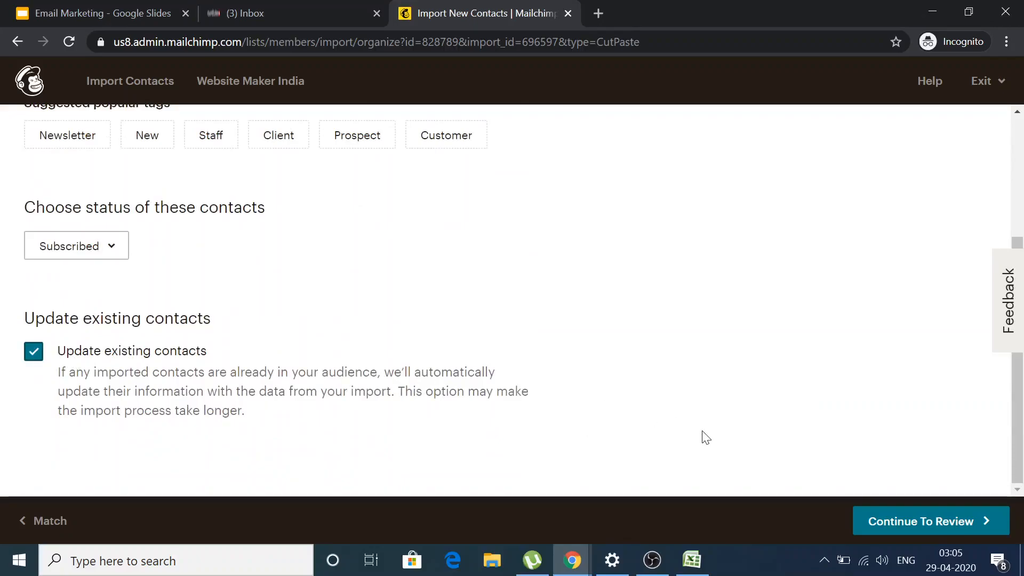
pyautogui.click(891, 524)
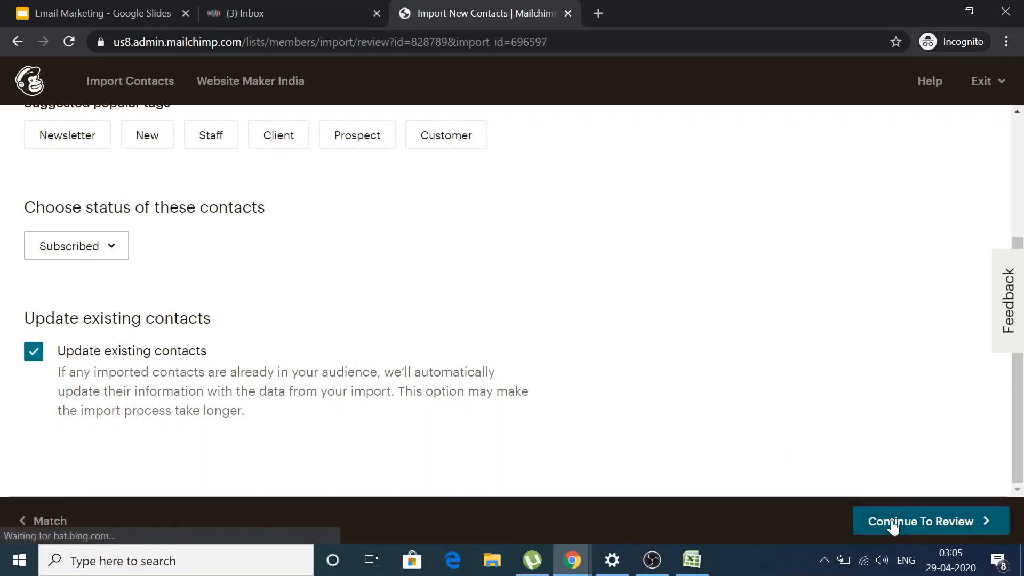
# Look over the review summary and run the import, adding or updating 6 contacts.
pyautogui.scroll(-5, 501, 199)
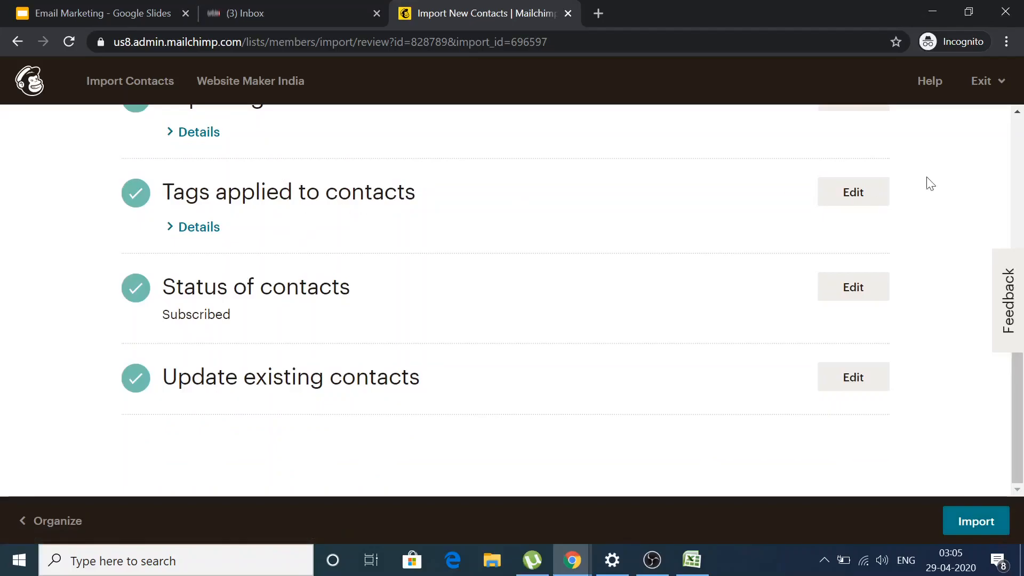
pyautogui.scroll(4, 1016, 373)
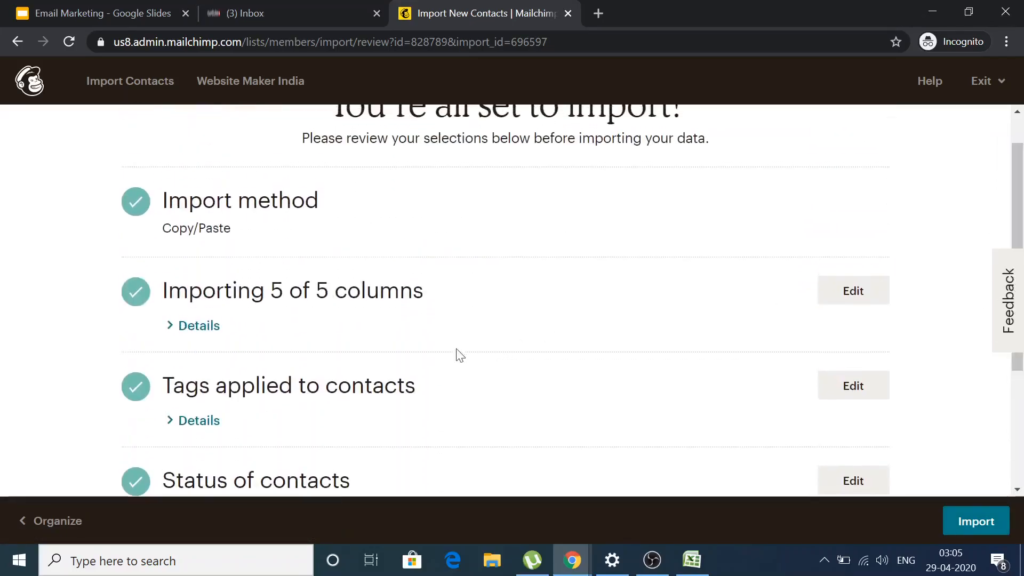
pyautogui.moveTo(1016, 214); pyautogui.dragTo(1021, 317)
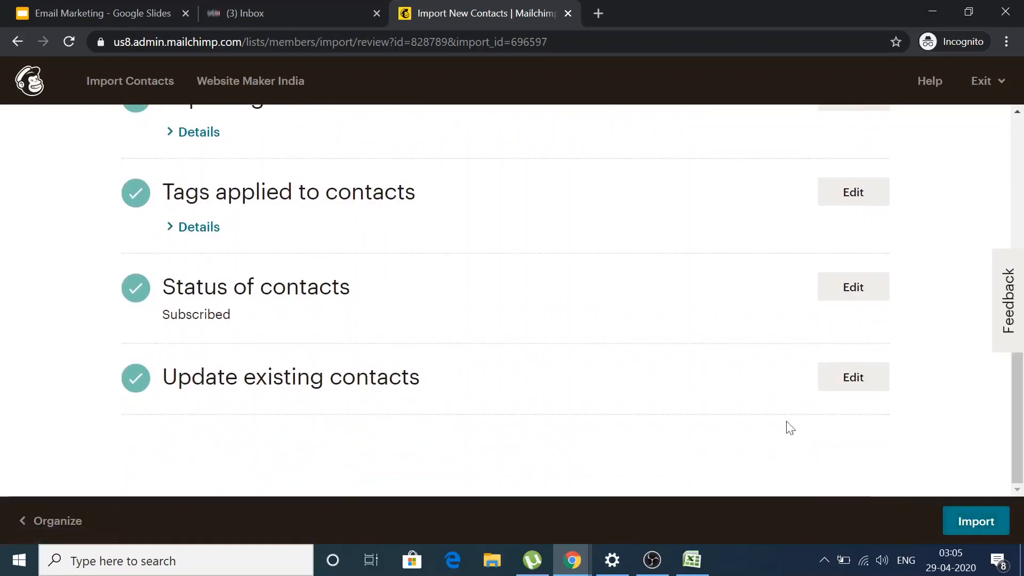
pyautogui.click(965, 519)
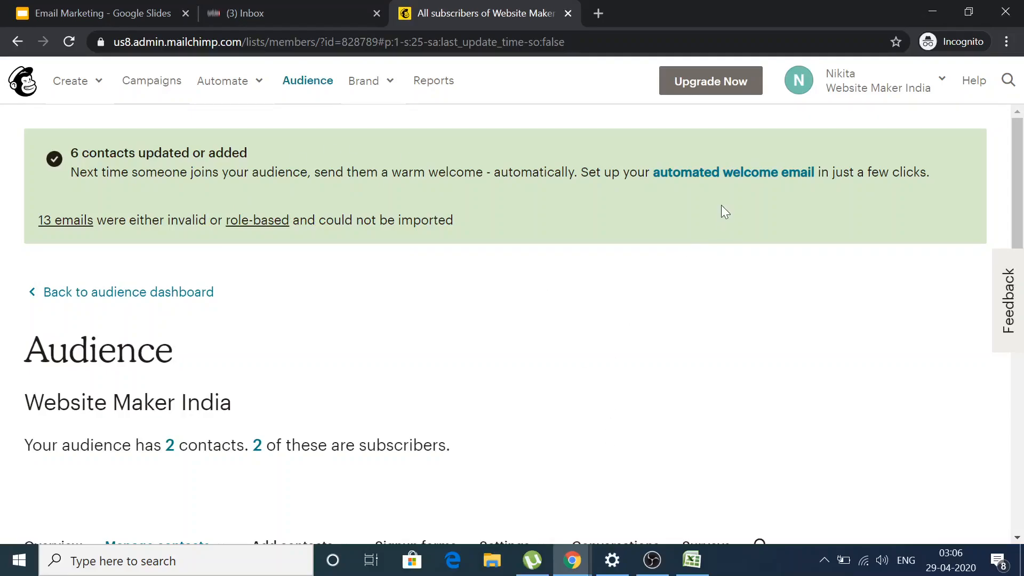
# Reload the contacts page and scroll the table to check Mobile Number and Middle Name values.
pyautogui.click(860, 99)
pyautogui.click(860, 99)
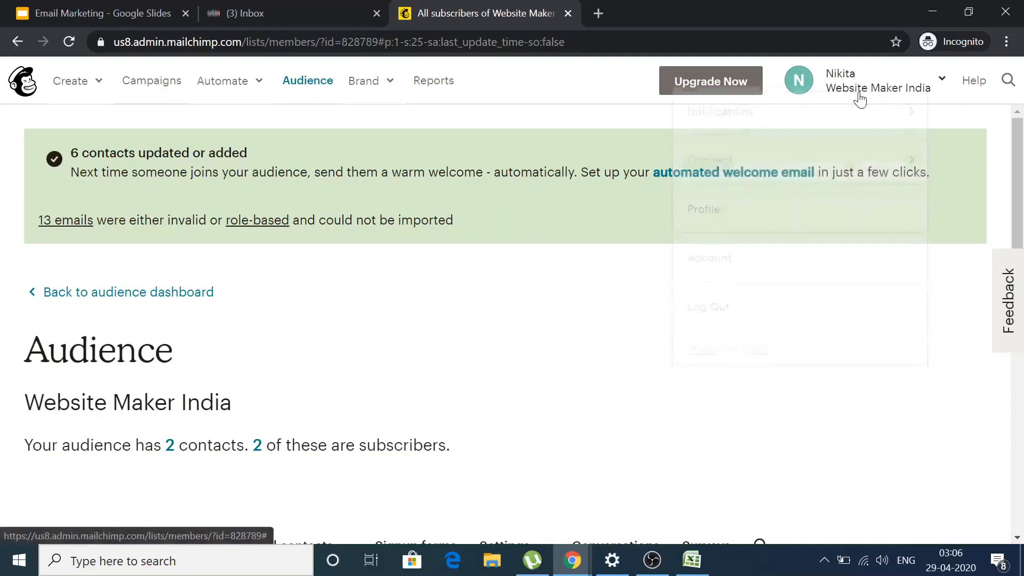
pyautogui.click(66, 42)
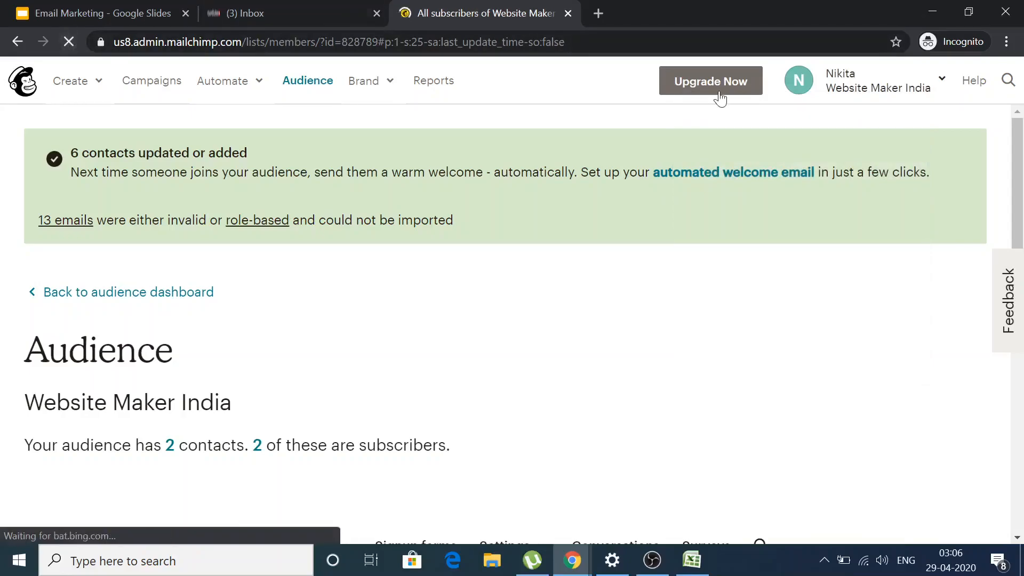
pyautogui.click(839, 77)
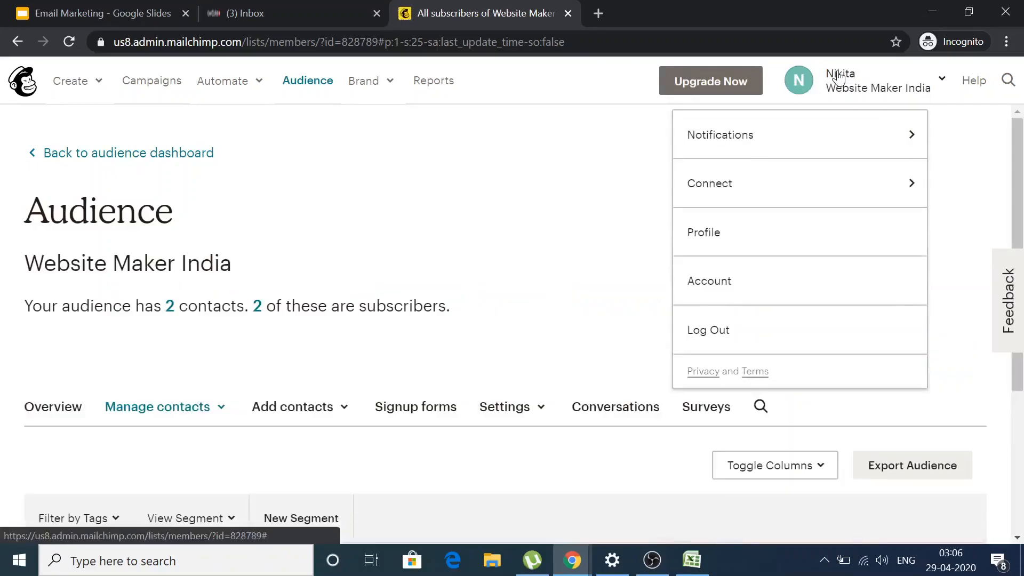
pyautogui.click(839, 77)
pyautogui.scroll(-2, 538, 272)
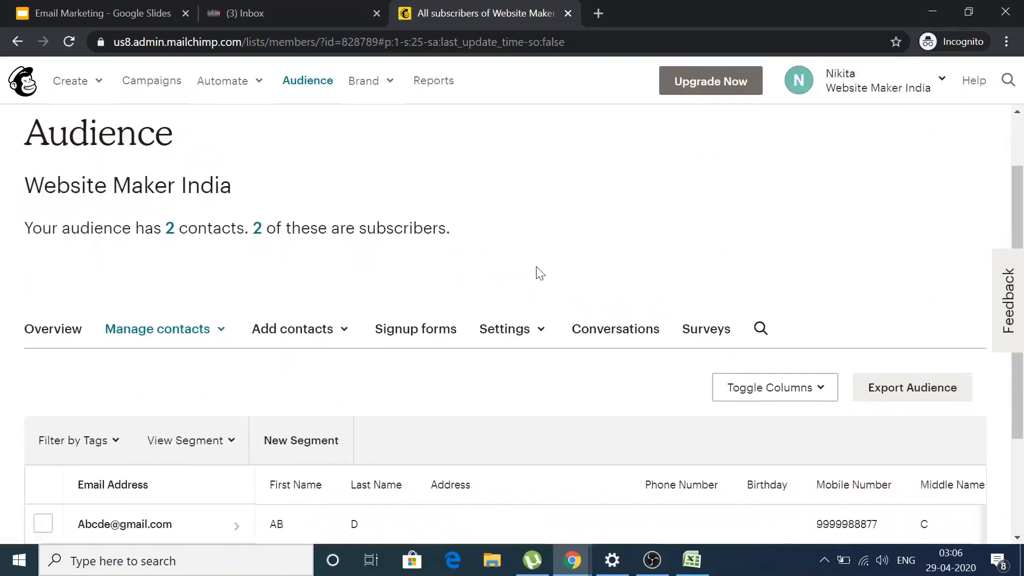
pyautogui.scroll(-2, 539, 273)
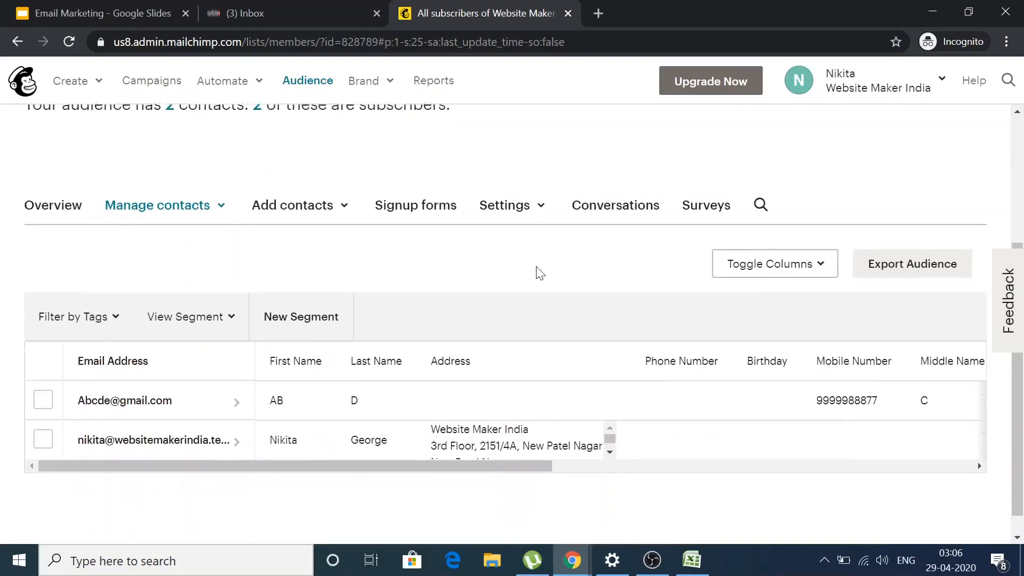
pyautogui.scroll(-1, 540, 273)
pyautogui.scroll(4, 539, 272)
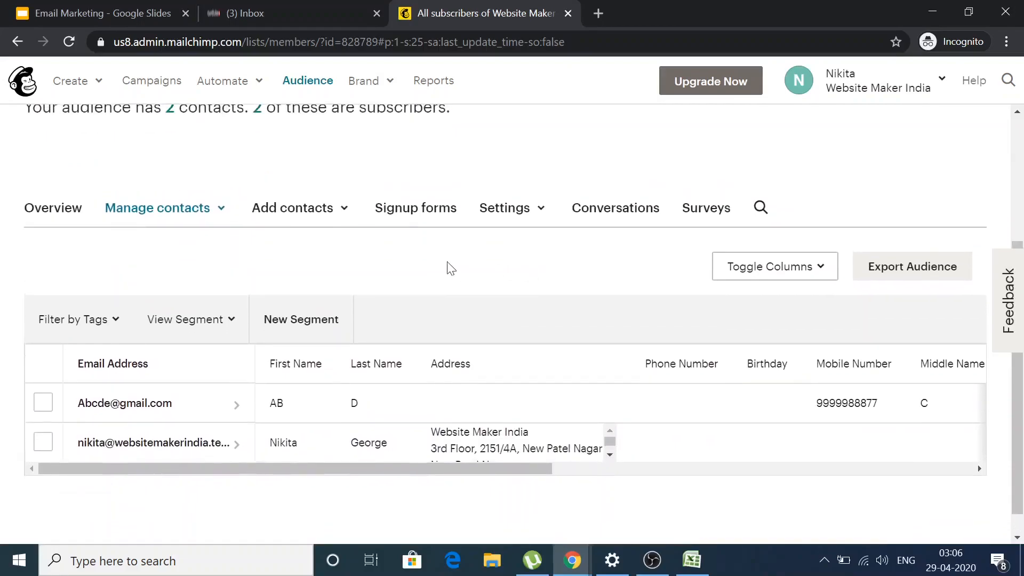
pyautogui.scroll(1, 408, 251)
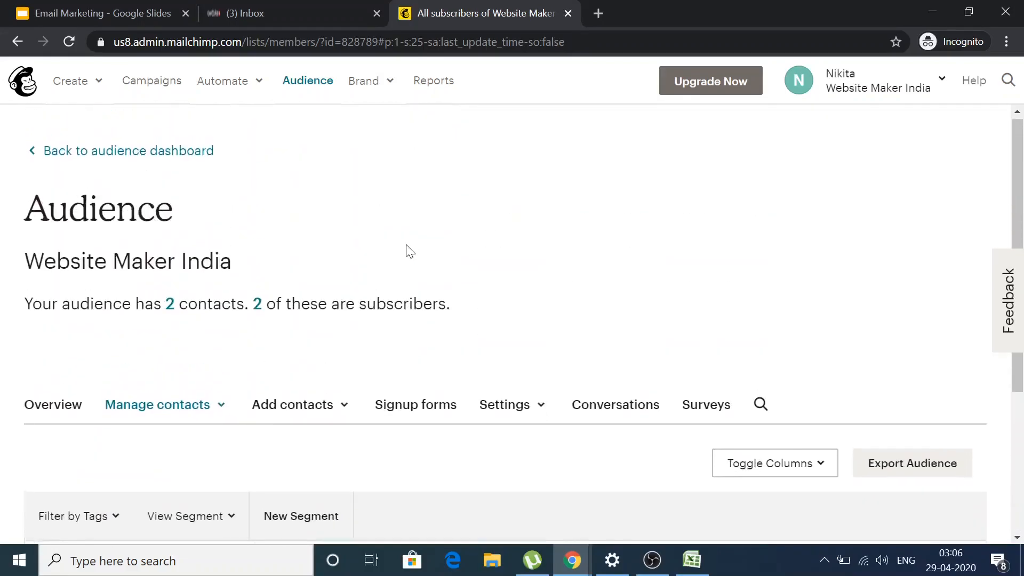
# Open the Website Maker India audience dashboard and scroll through its growth and engagement cards.
pyautogui.click(313, 96)
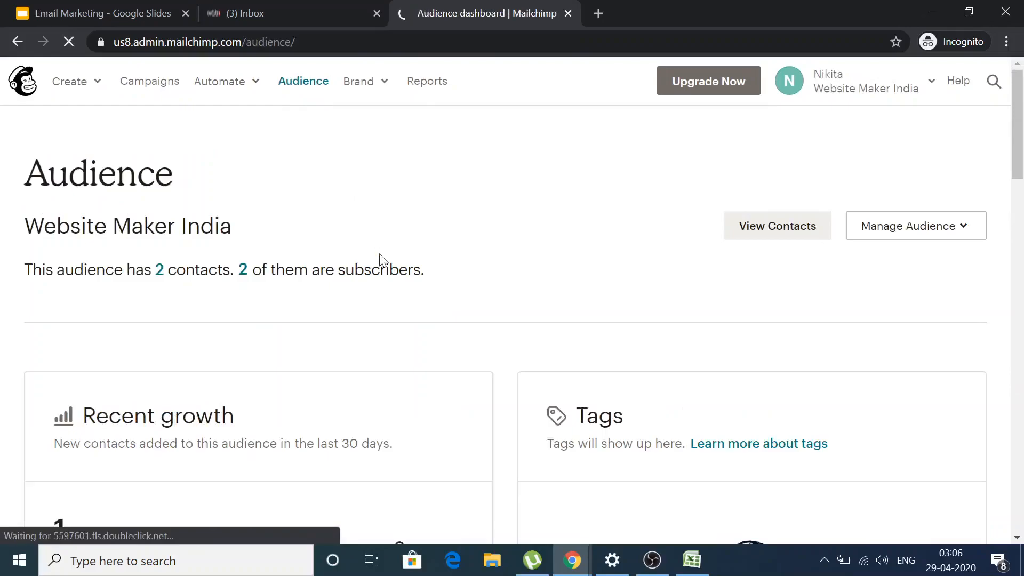
pyautogui.scroll(-5, 414, 318)
pyautogui.scroll(-10, 414, 319)
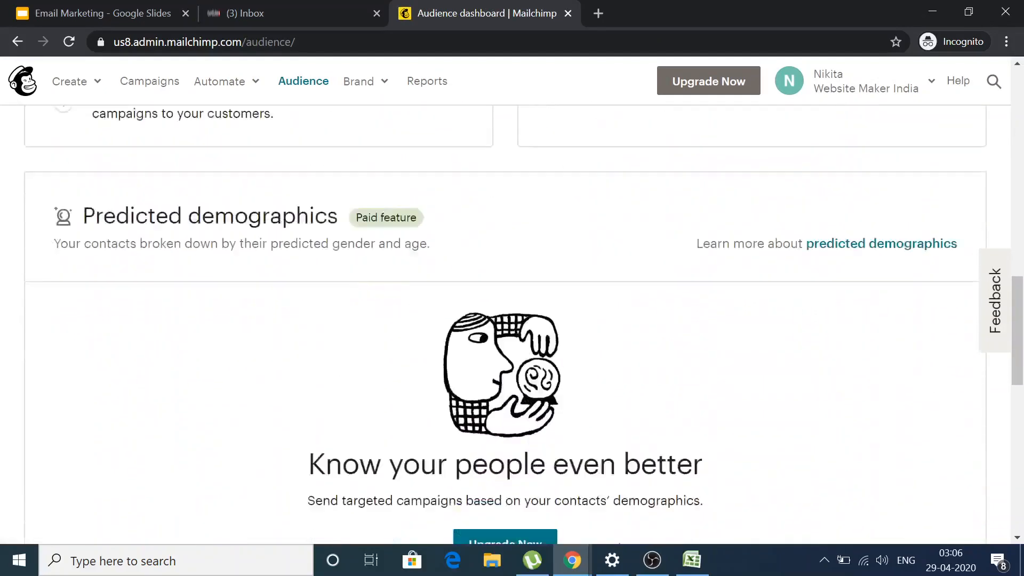
pyautogui.scroll(-12, 413, 320)
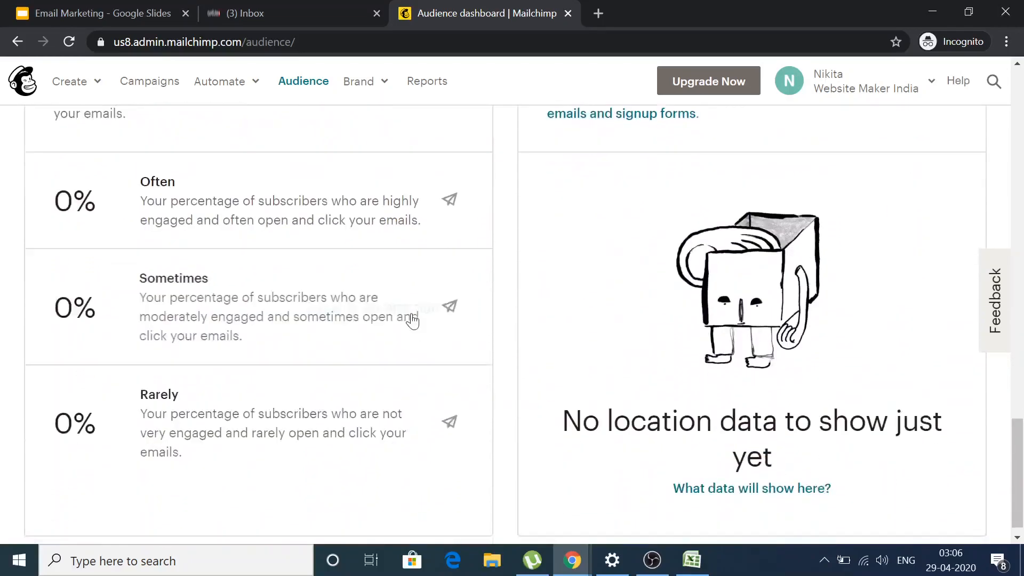
pyautogui.scroll(18, 414, 320)
pyautogui.scroll(8, 414, 320)
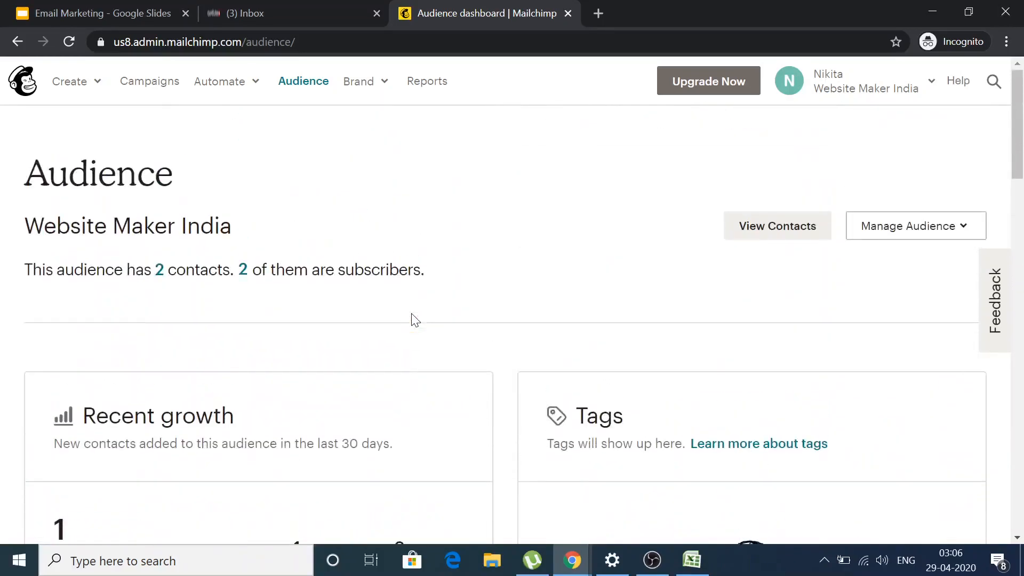